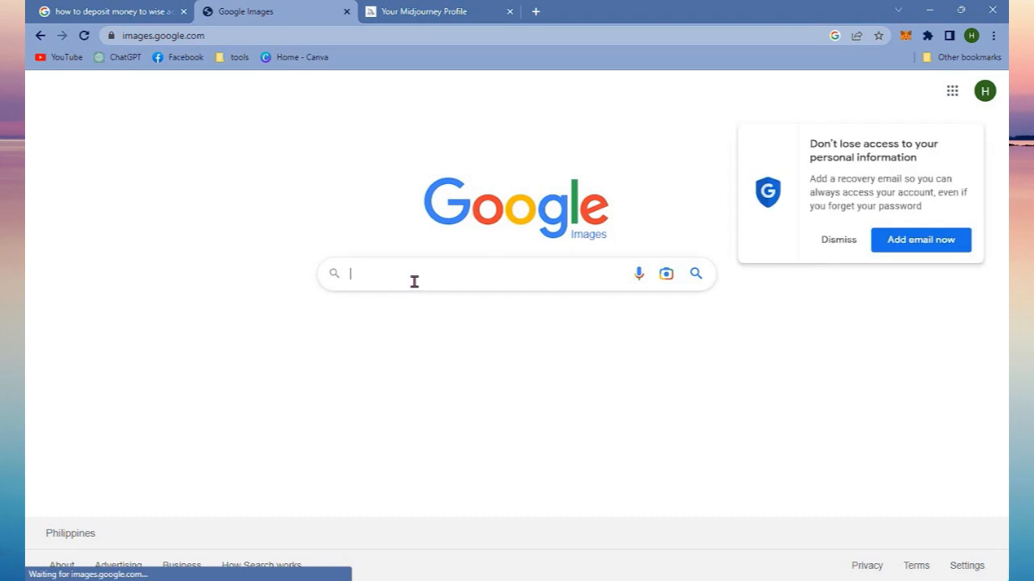
Search Google Images for "summer background" and browse the resulting pictures.
left_click(414, 281)
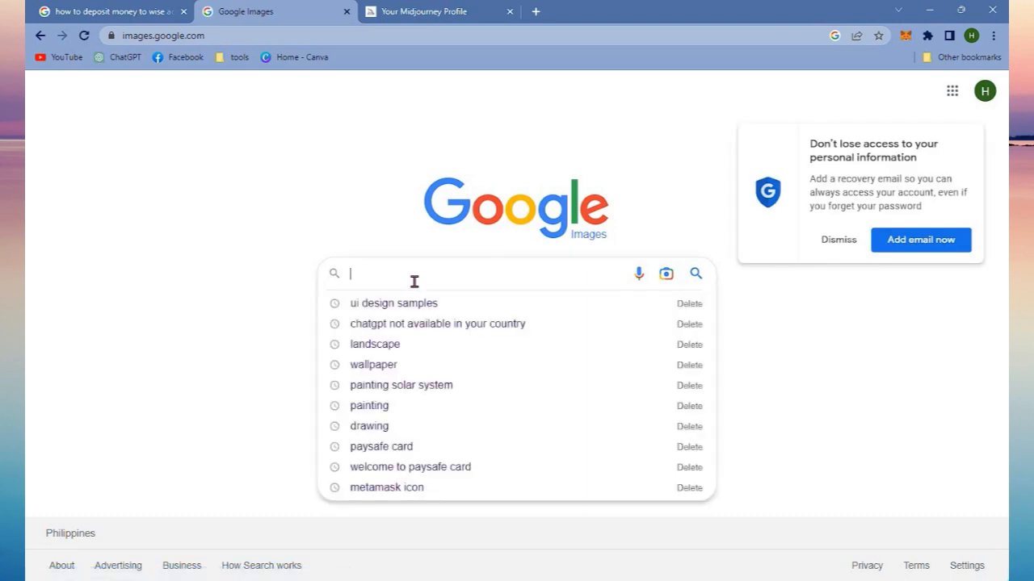
type("su")
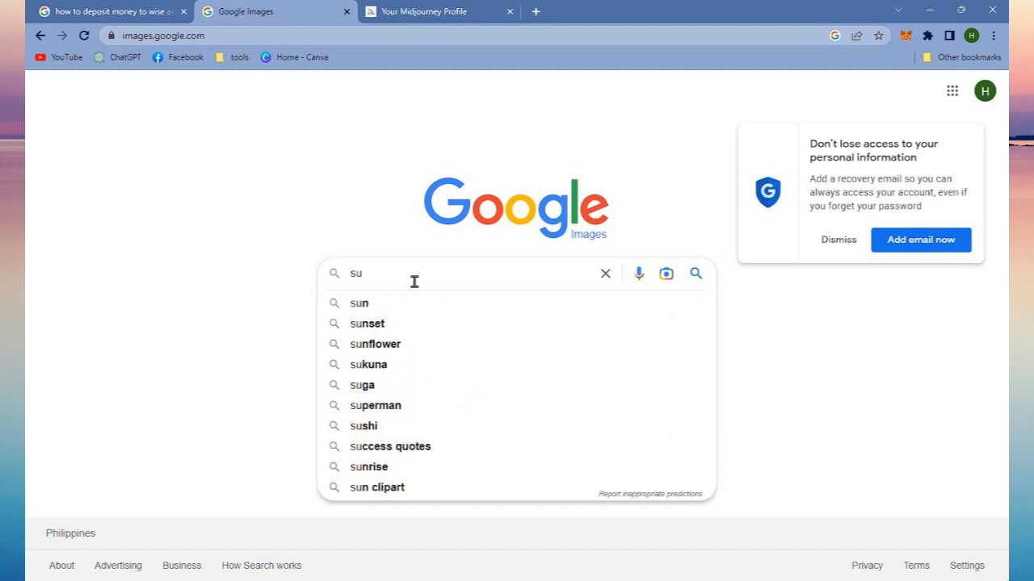
type("mmer")
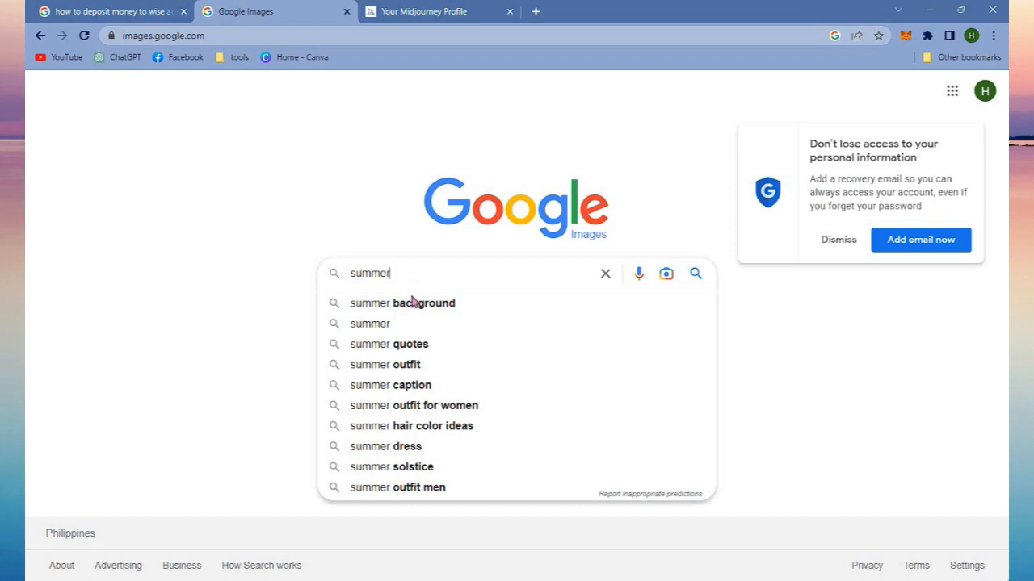
left_click(412, 303)
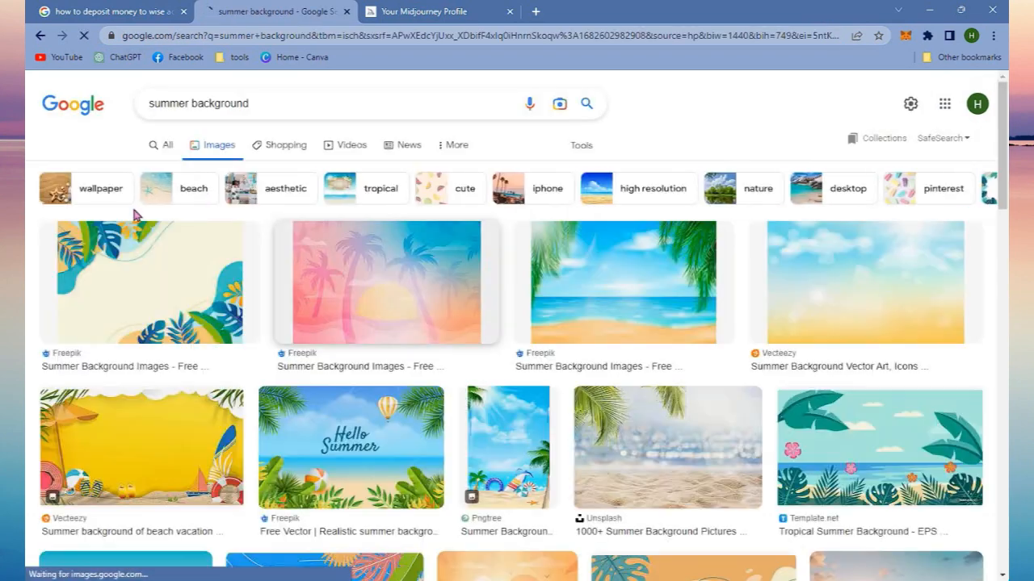
scroll(354, 340, "down", 6)
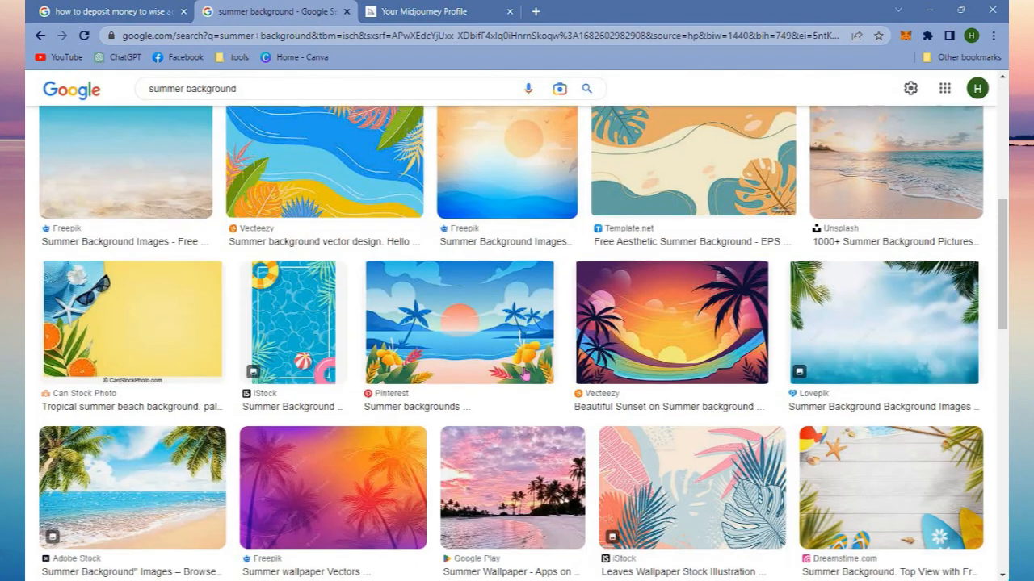
scroll(544, 381, "down", 4)
Change the image search to "forest background" and look through the results for a suitable picture.
double_click(166, 89)
type("forest")
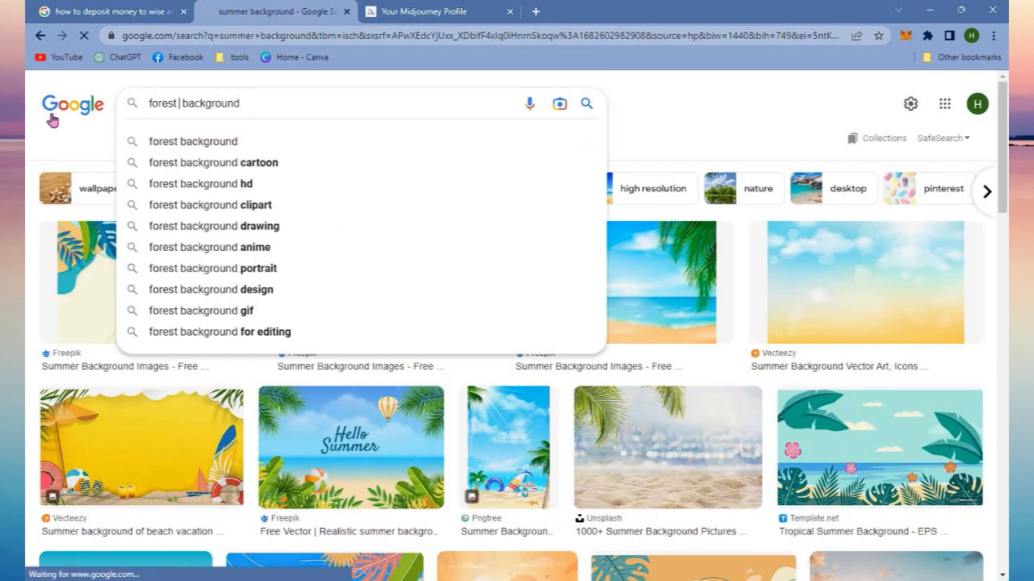
key("Return")
scroll(543, 377, "down", 2)
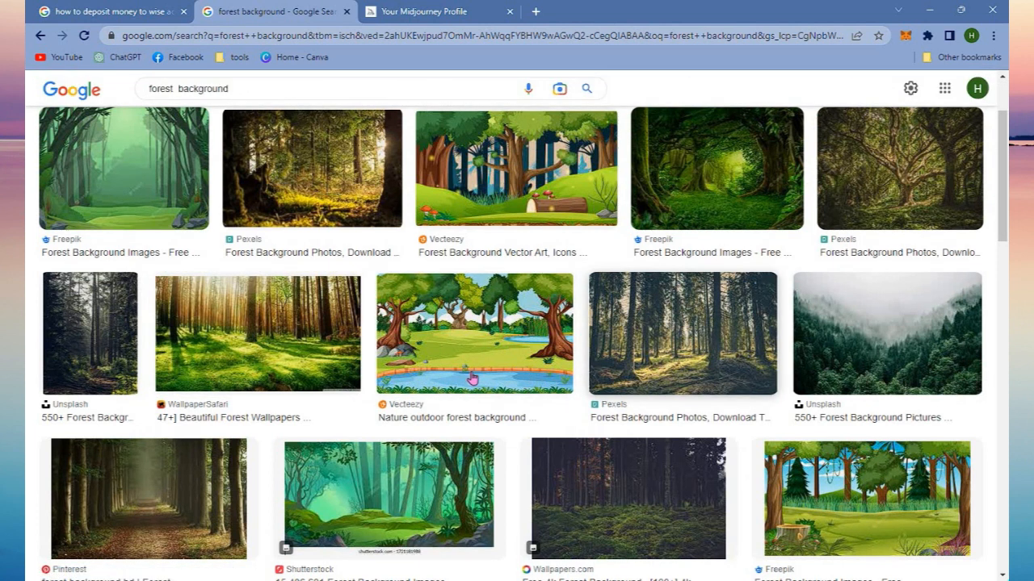
scroll(472, 380, "down", 3)
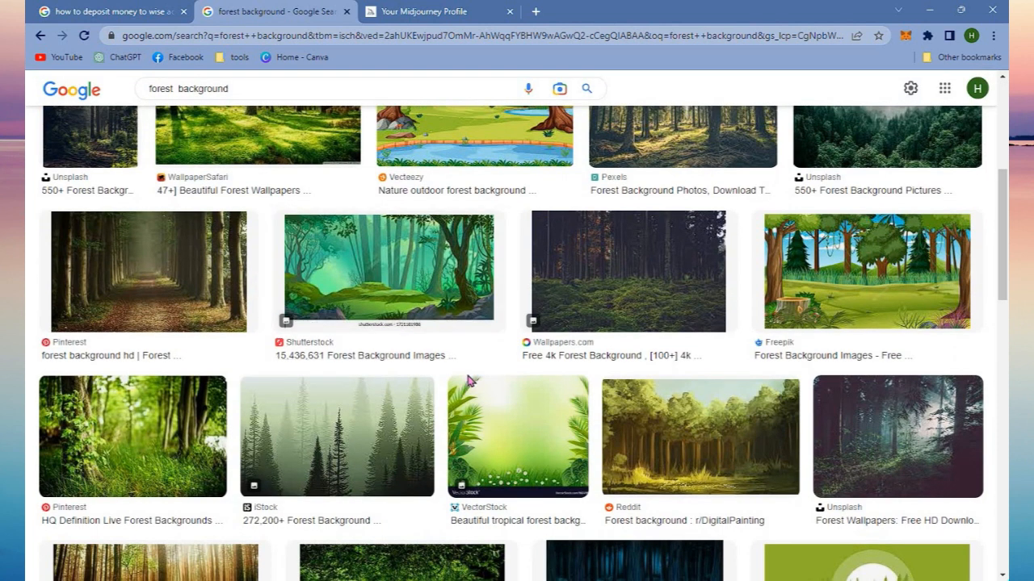
Open the sunlit forest picture from Wallpaperset and save it to the computer as forest.jpg.
left_click(700, 436)
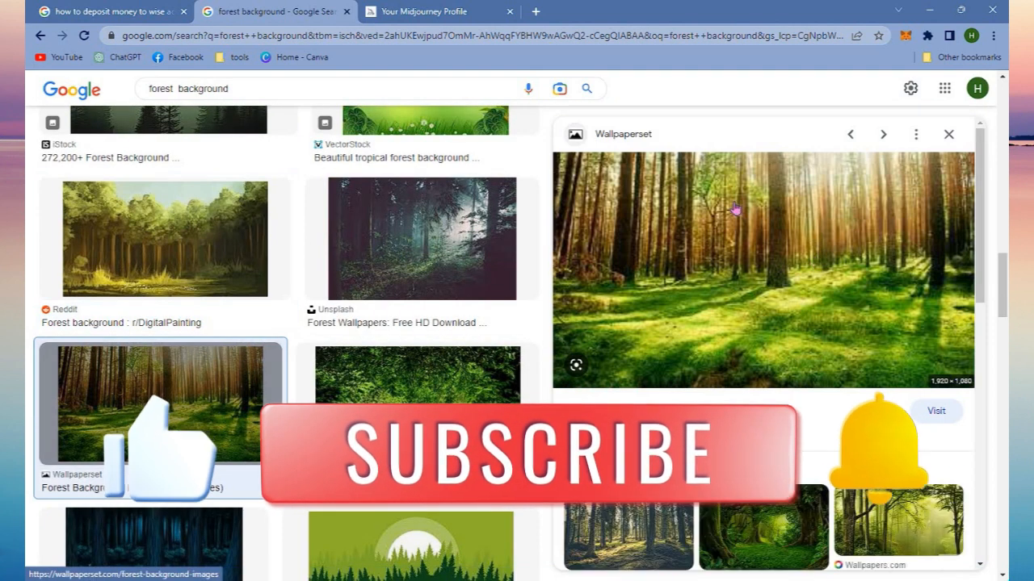
right_click(737, 208)
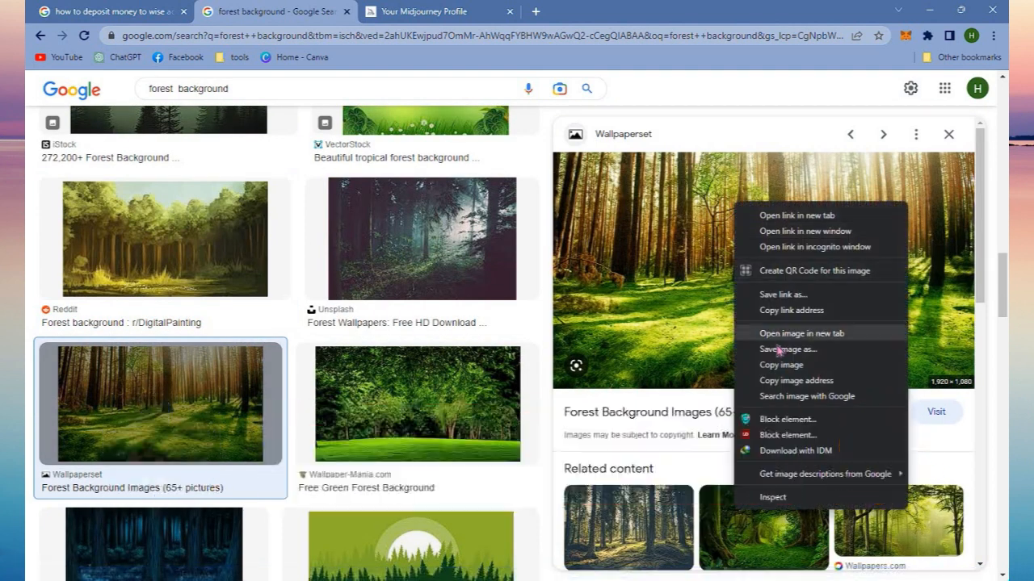
left_click(764, 349)
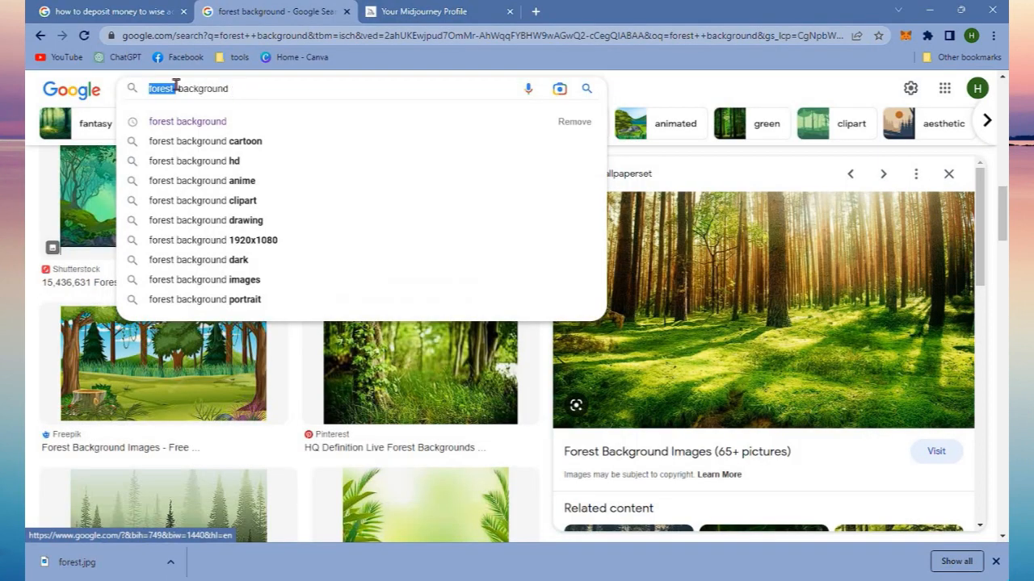
Replace the image search with "fairy anime girl" and look over the results.
triple_click(175, 84)
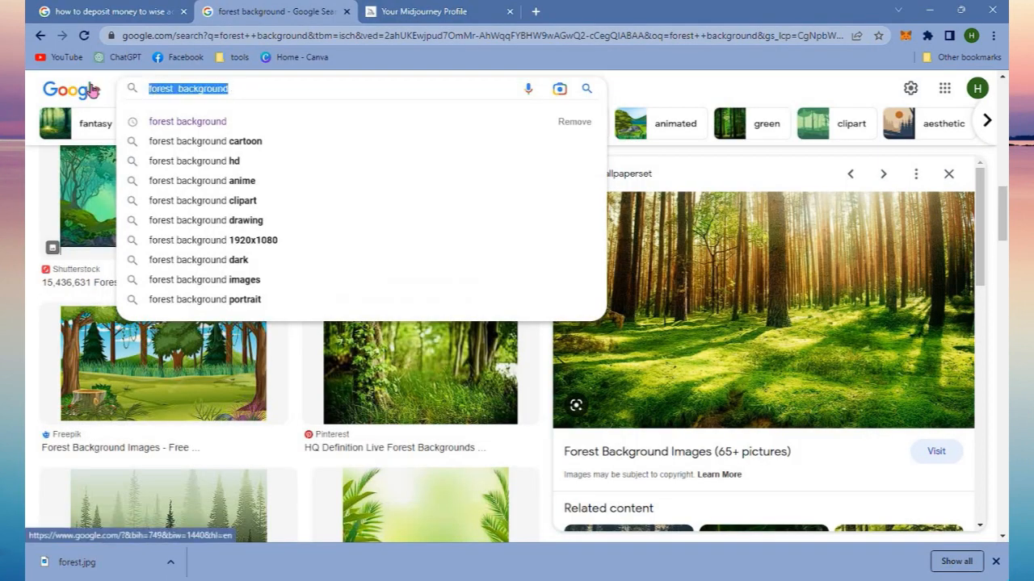
type("fairy")
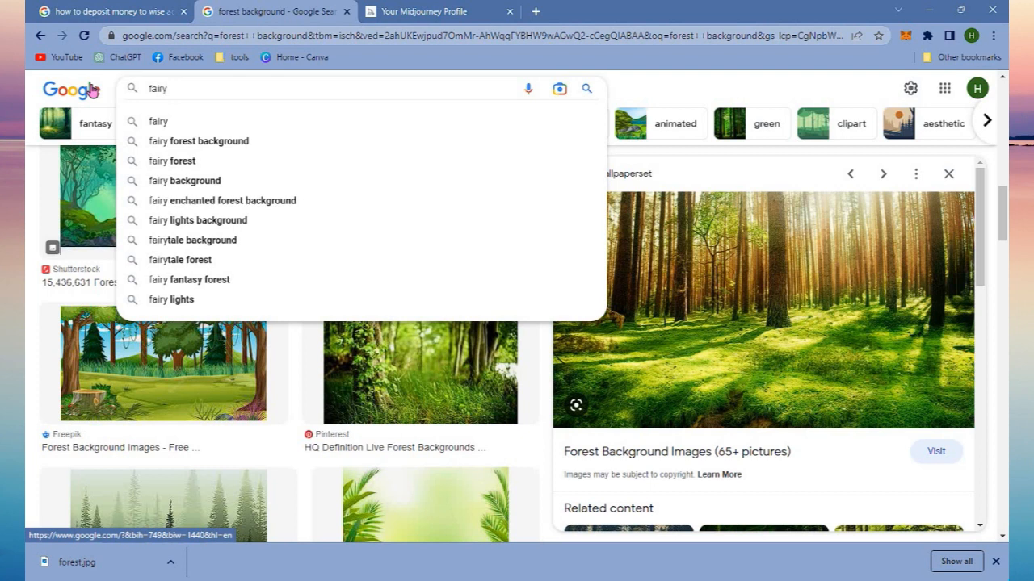
type(" anime girl")
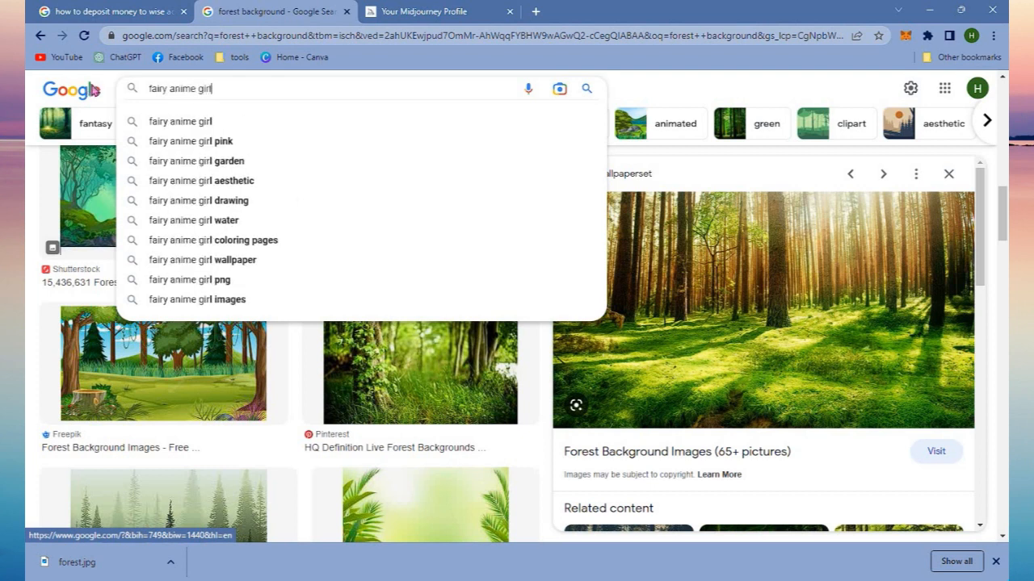
key("Return")
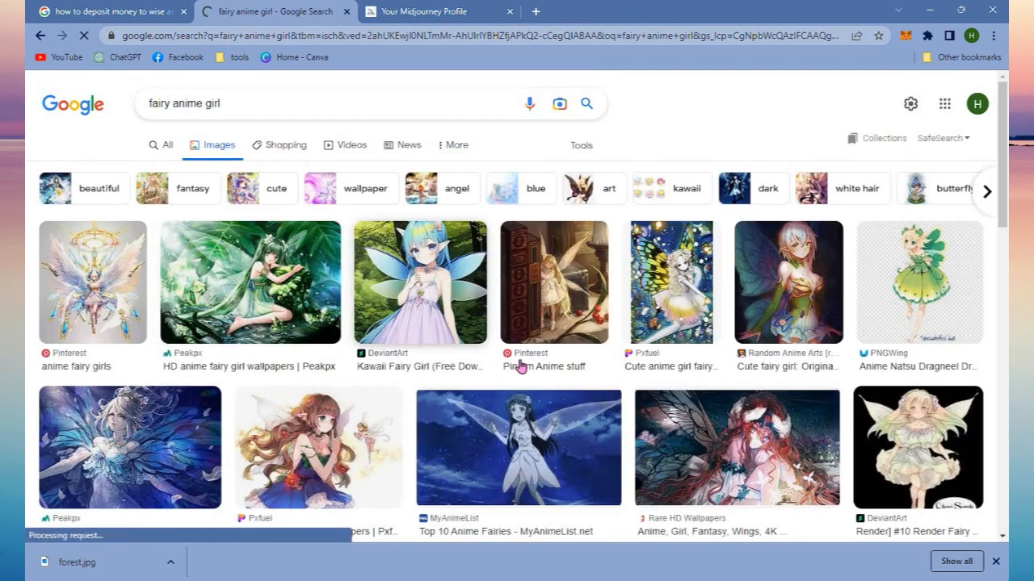
scroll(519, 366, "down", 2)
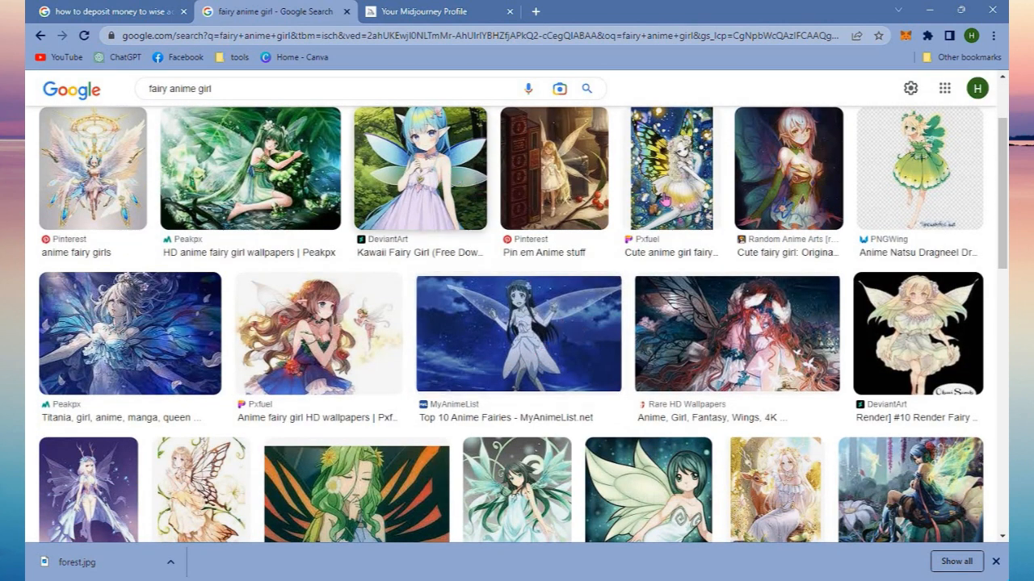
Open the blue-haired Kawaii Fairy Girl picture from DeviantArt and save it in the Downloads folder under its suggested file name.
left_click(420, 170)
right_click(769, 242)
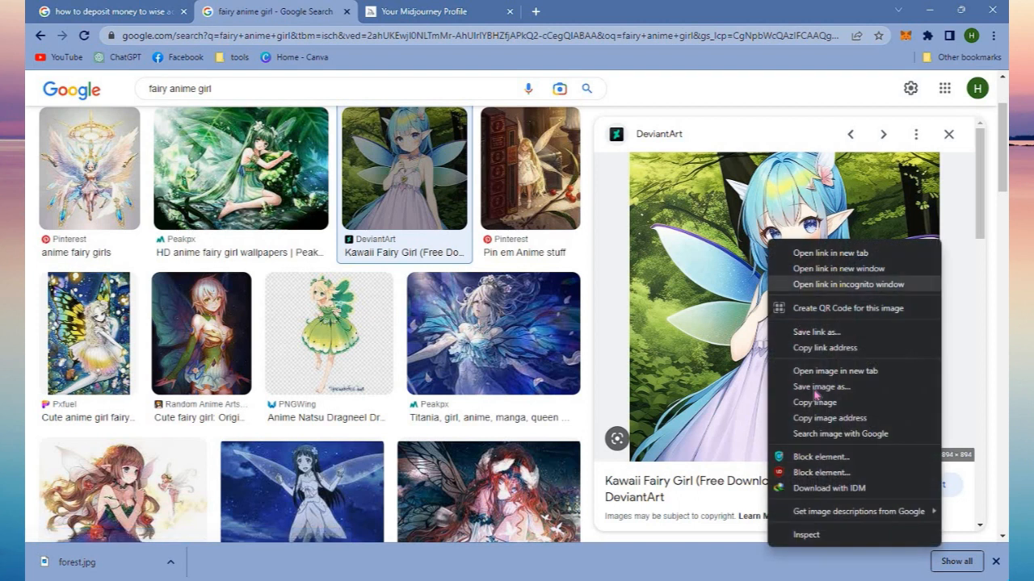
left_click(814, 387)
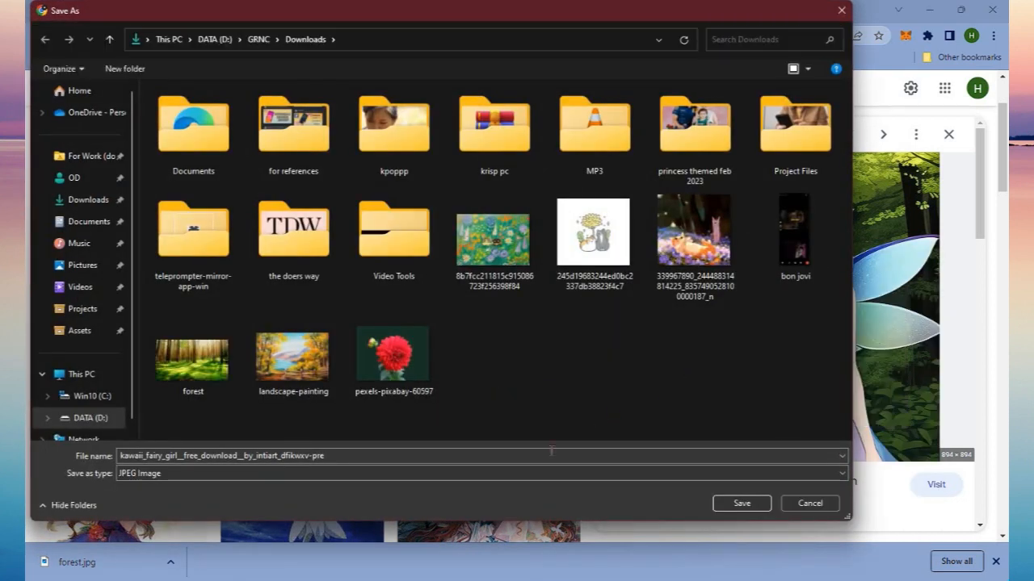
left_click(741, 504)
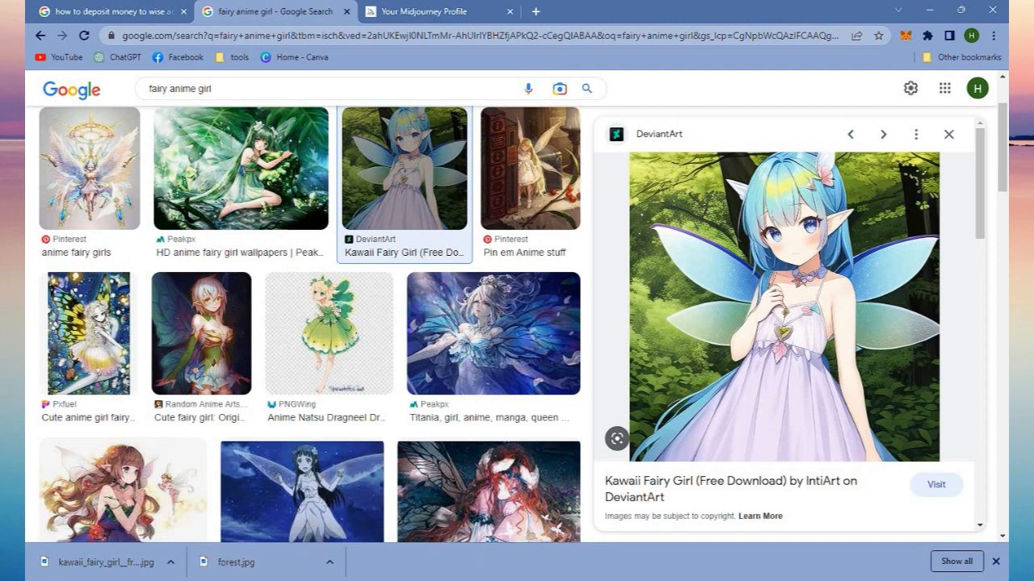
Switch to Discord, open the Midjourney server's newbies-25 channel and examine the prompts, image grids and upscale and variation options.
left_click(471, 580)
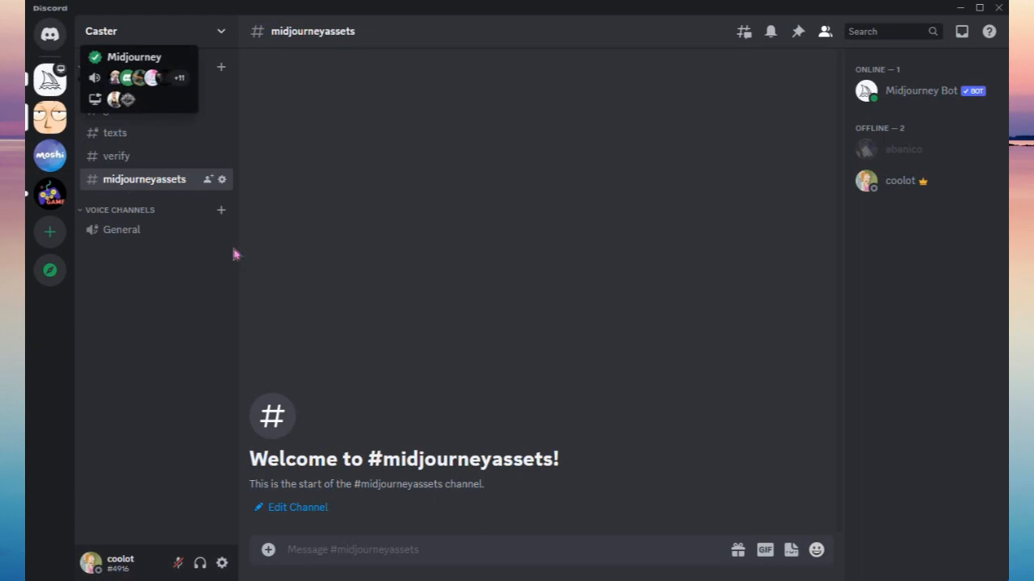
left_click(50, 79)
scroll(717, 337, "up", 10)
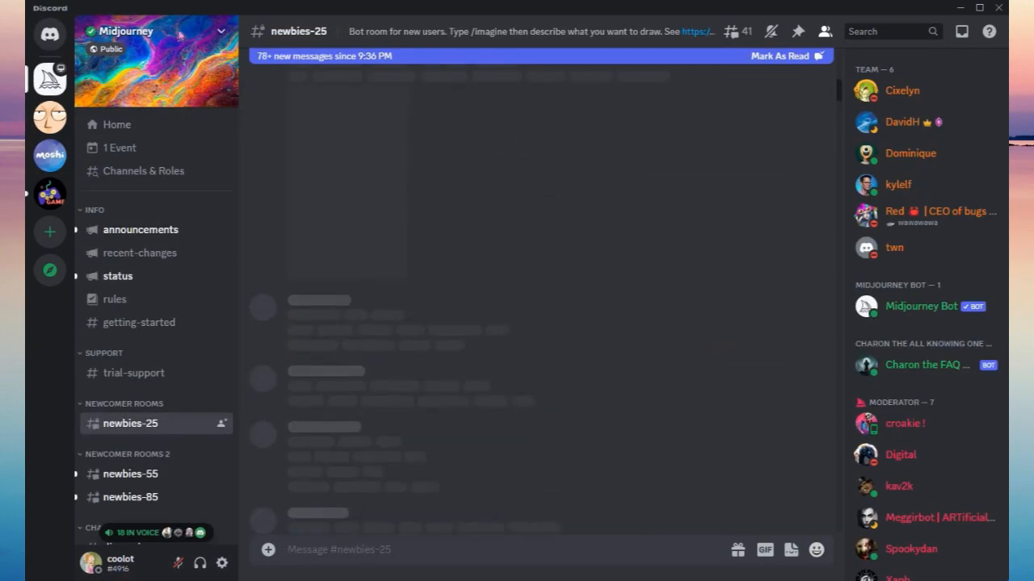
scroll(695, 140, "up", 5)
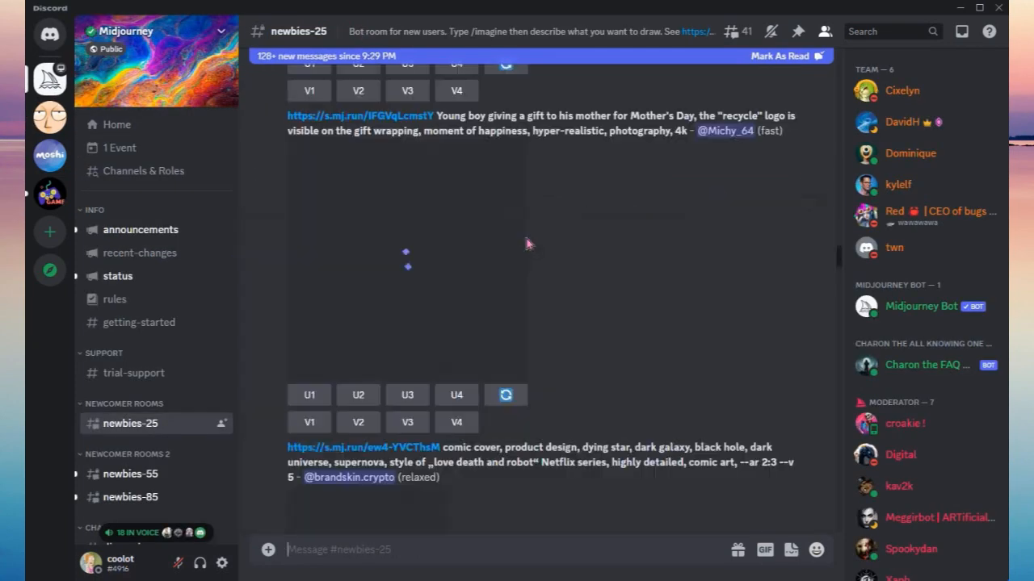
scroll(607, 266, "up", 3)
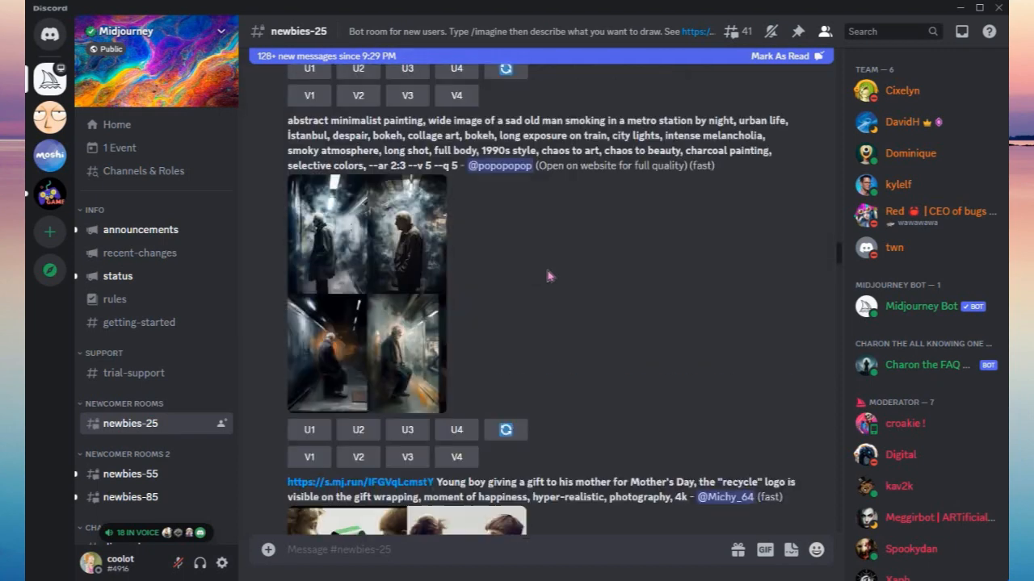
scroll(610, 235, "up", 3)
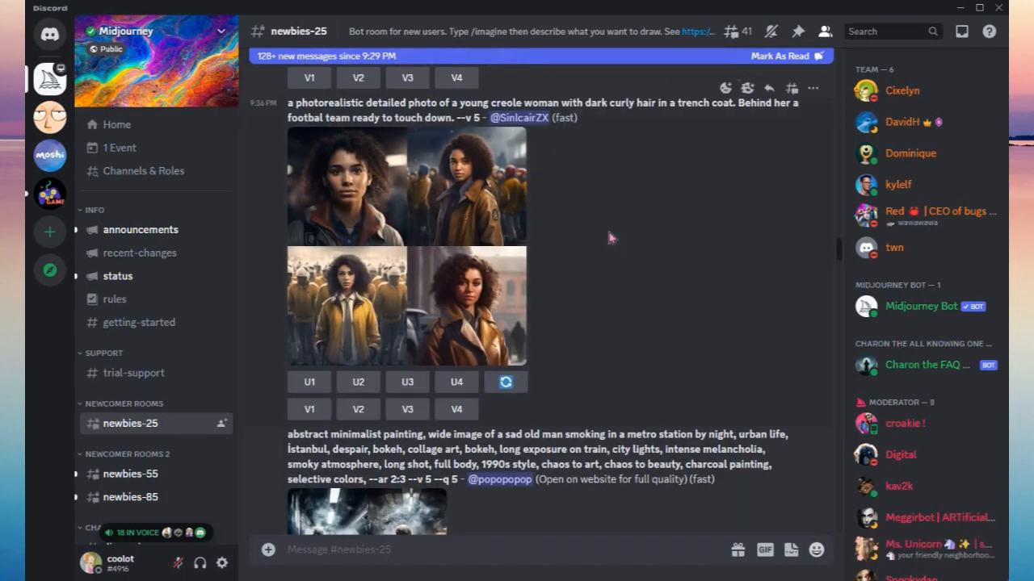
scroll(692, 283, "up", 5)
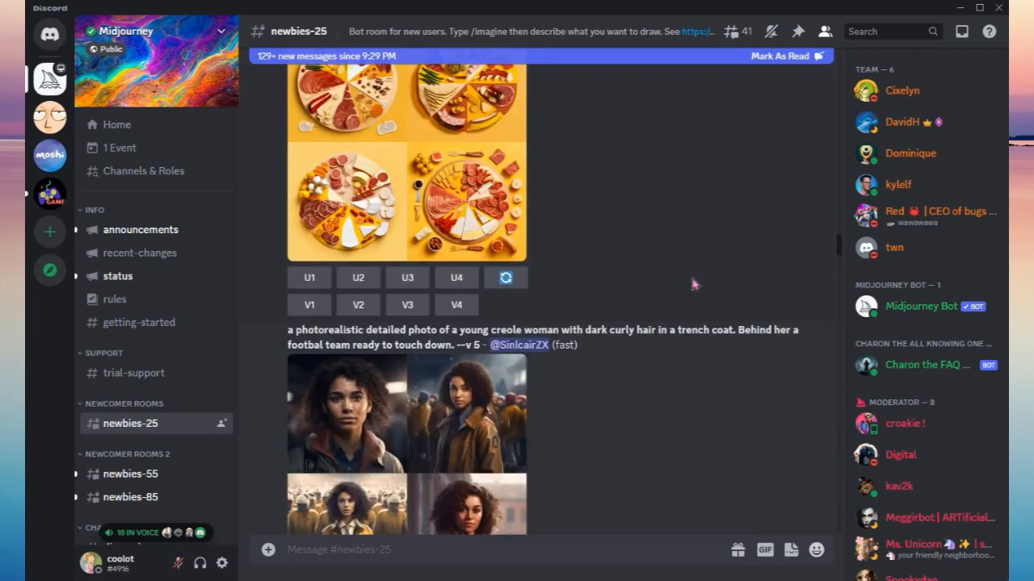
scroll(693, 283, "up", 8)
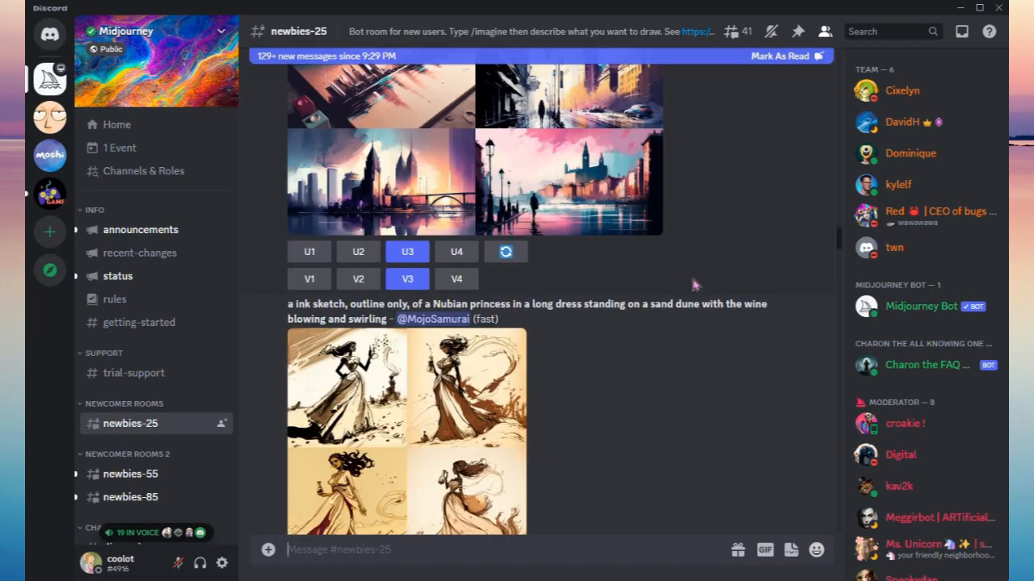
scroll(692, 284, "up", 3)
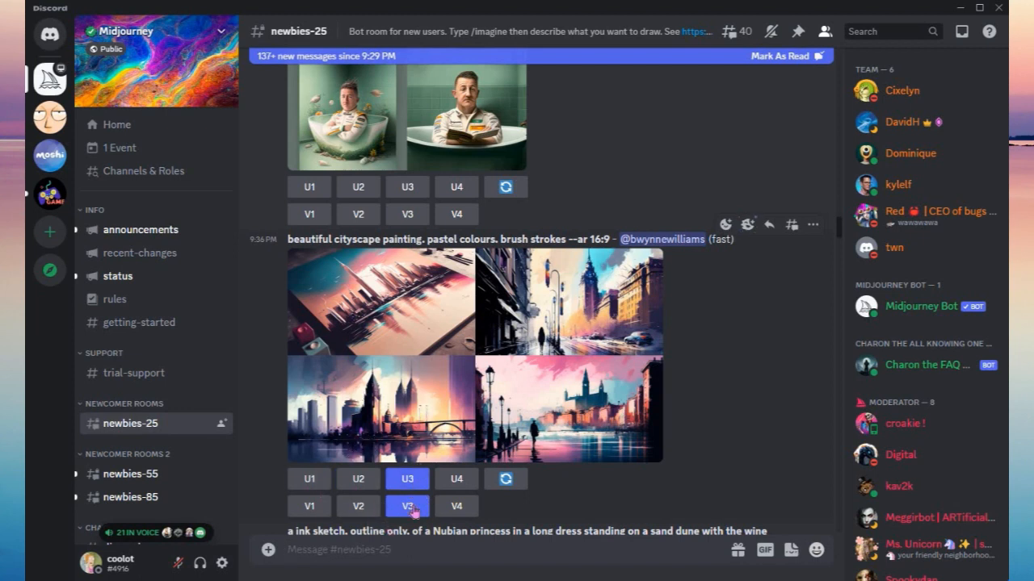
Find the upscaled version of the pastel cityscape painting in newbies-25, view it enlarged and close the preview.
scroll(644, 321, "down", 3)
scroll(644, 321, "down", 15)
scroll(644, 321, "up", 6)
scroll(627, 197, "up", 1)
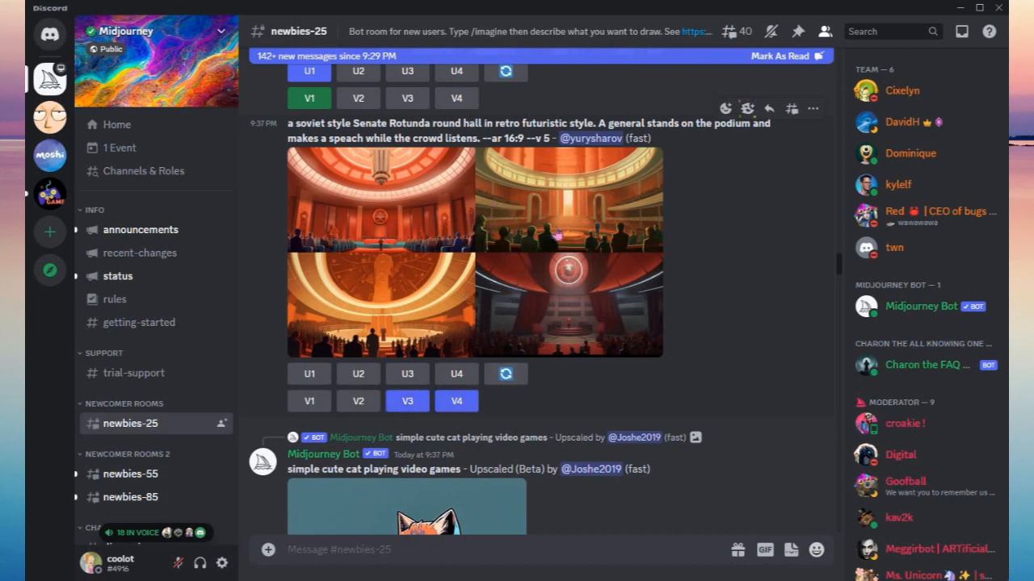
scroll(731, 349, "down", 15)
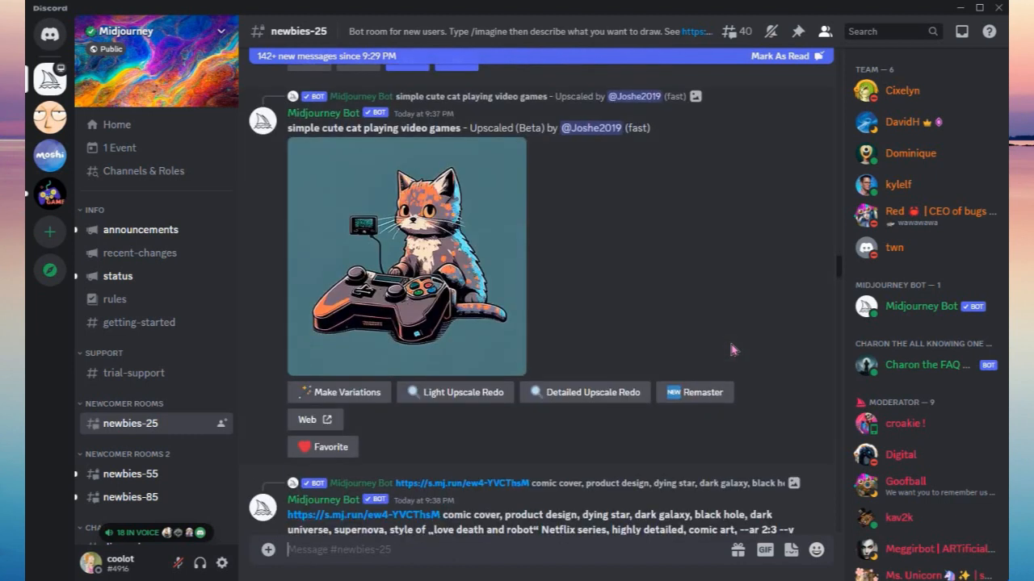
scroll(731, 349, "down", 15)
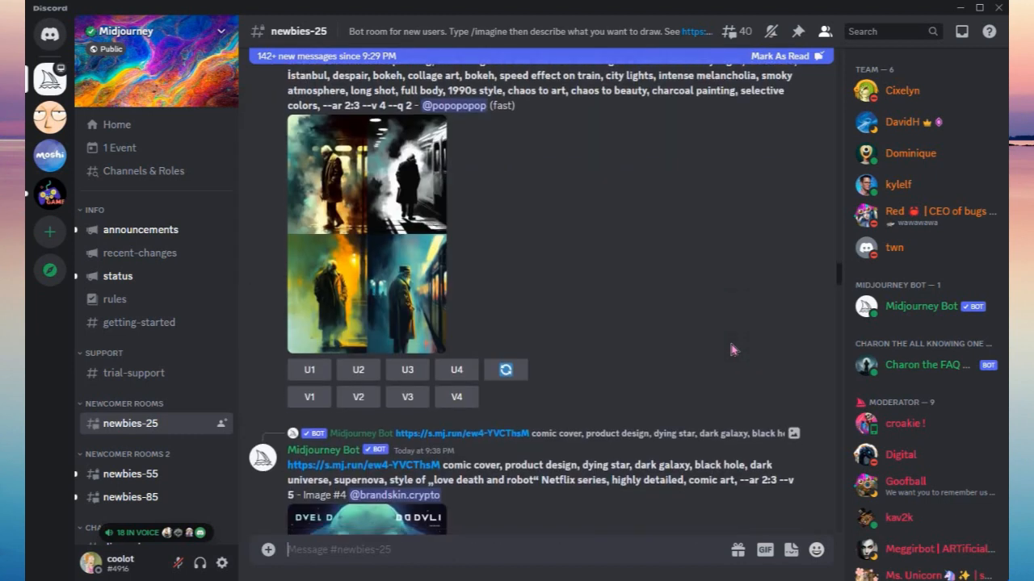
scroll(730, 348, "down", 15)
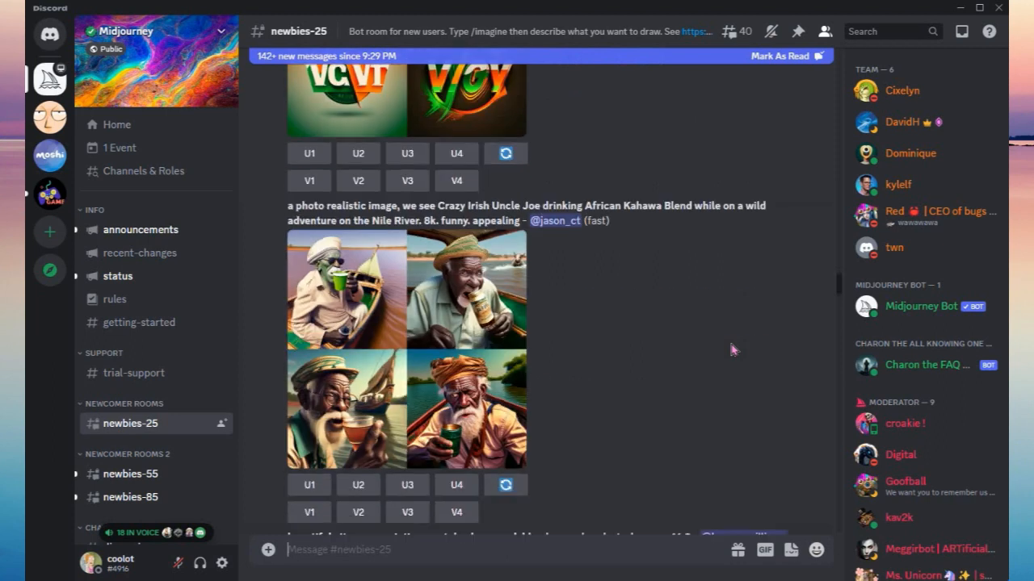
scroll(731, 349, "down", 3)
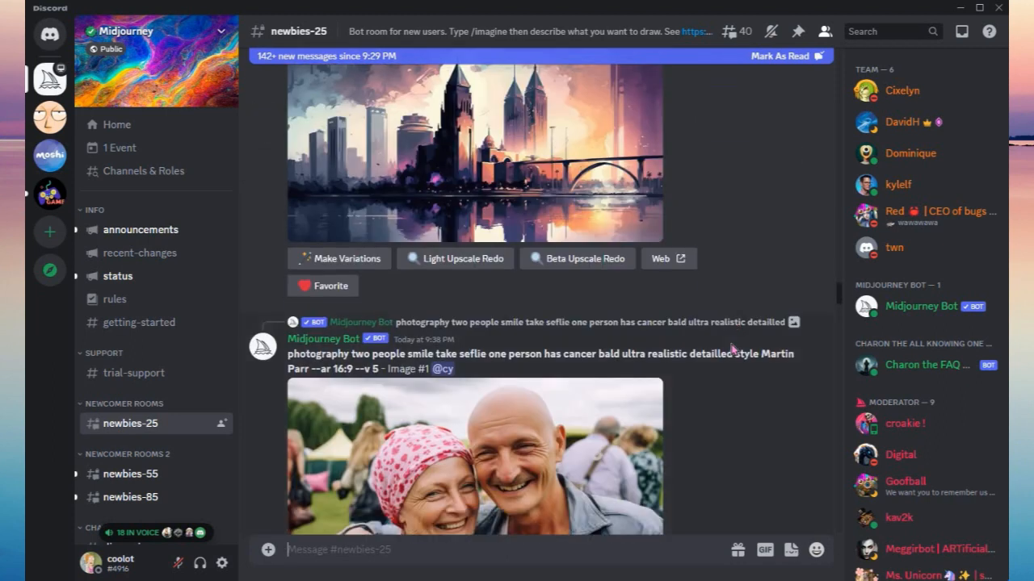
scroll(733, 345, "up", 3)
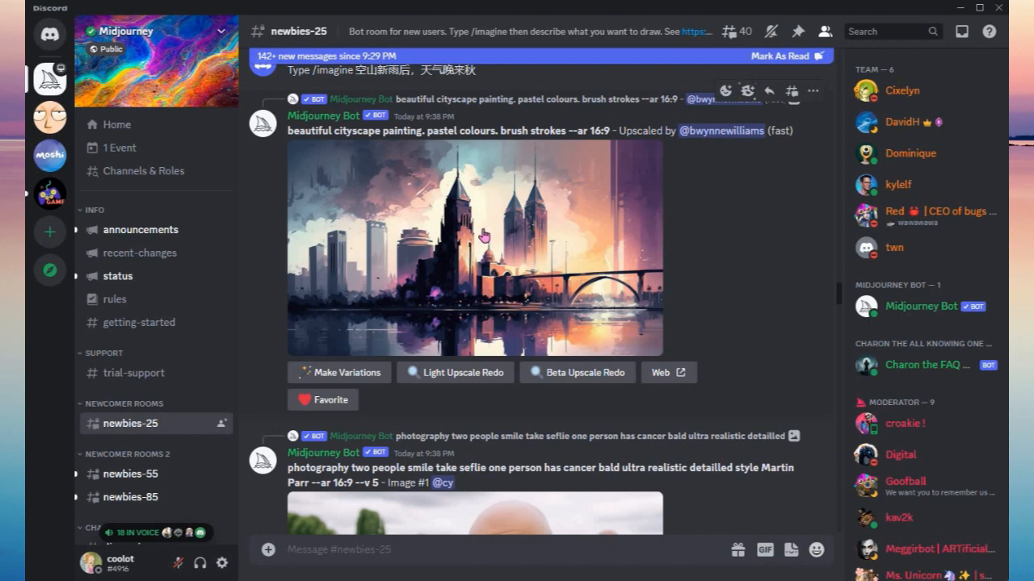
left_click(630, 252)
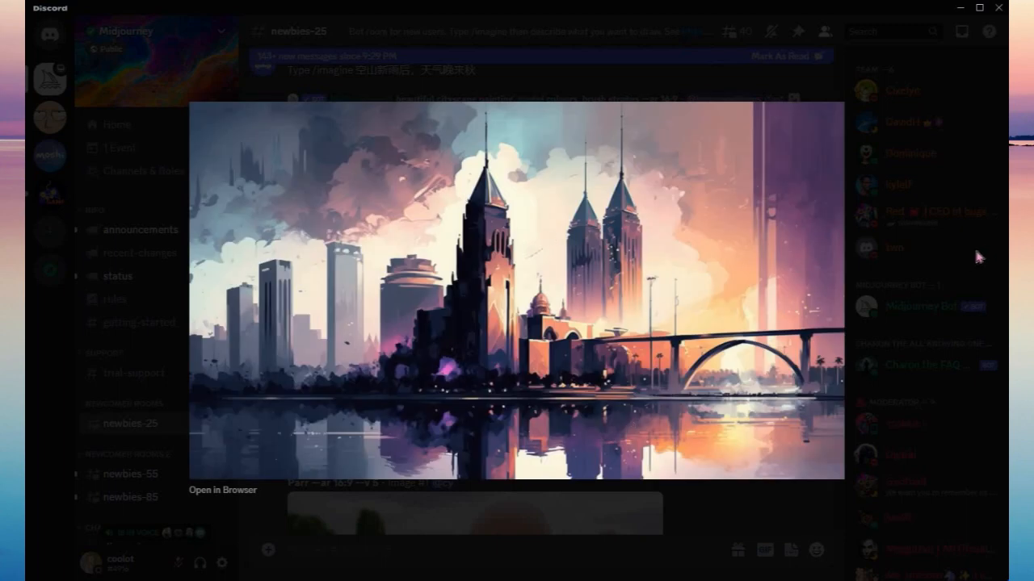
key("Escape")
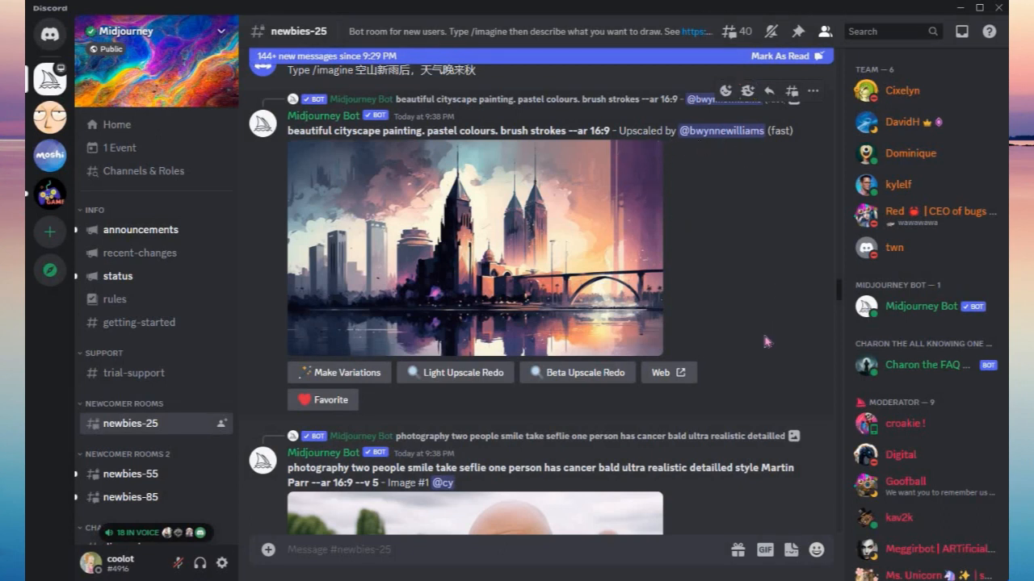
Examine further prompts and image grids in newbies-25, up to the cityscape painting in natural, earthy and pastel colours.
scroll(766, 341, "down", 10)
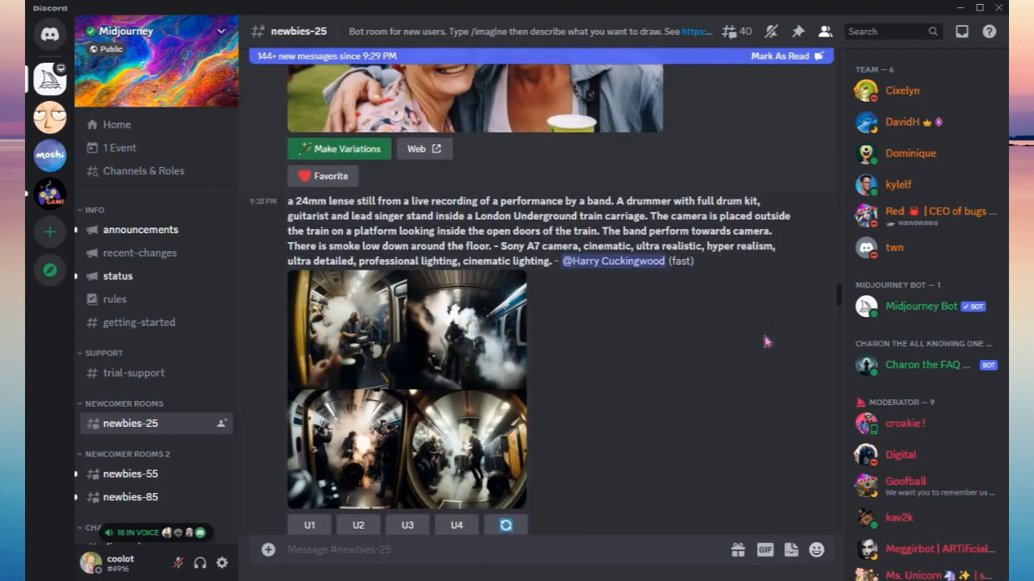
scroll(766, 342, "down", 12)
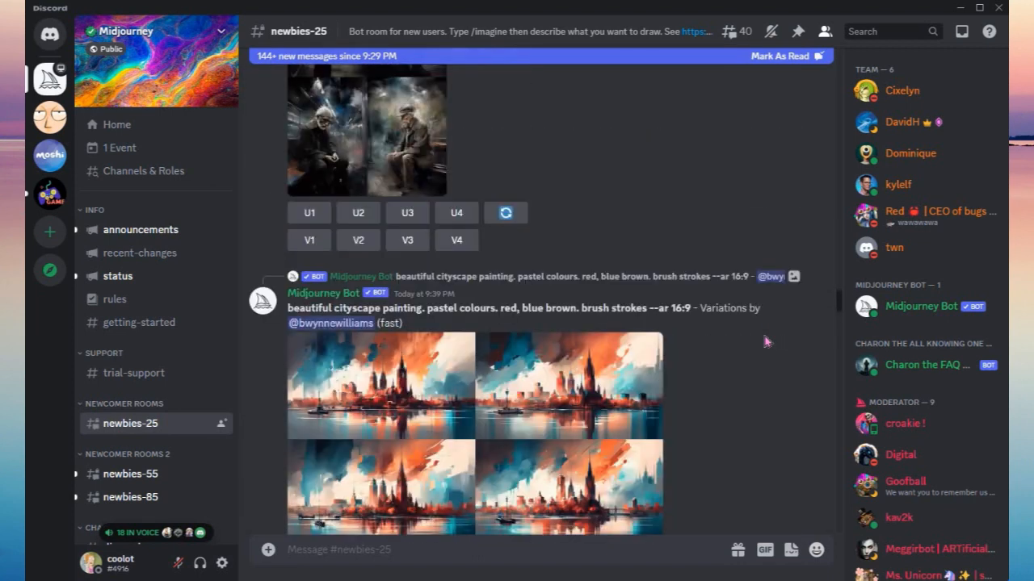
scroll(766, 341, "down", 2)
scroll(767, 342, "down", 3)
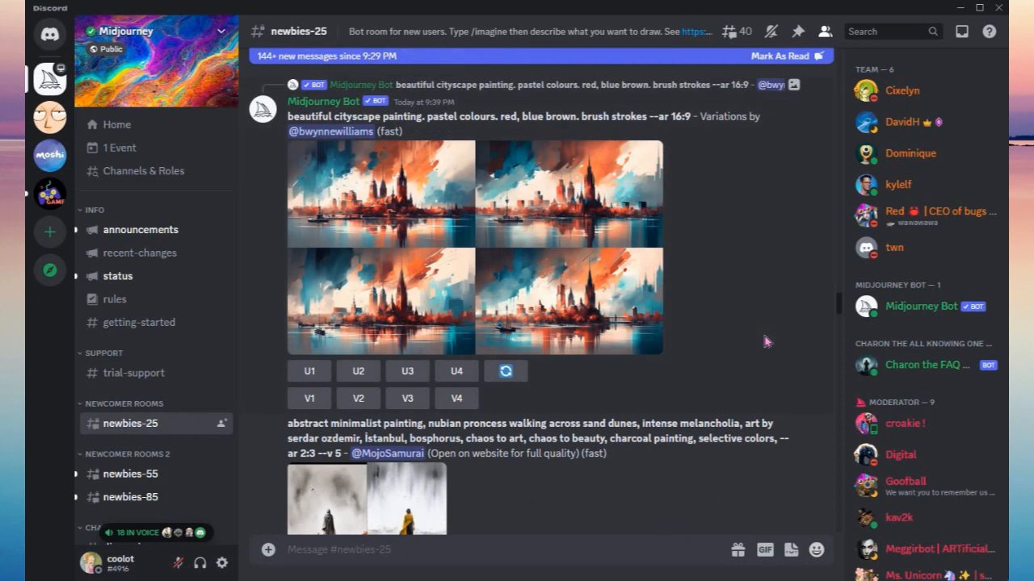
scroll(766, 341, "down", 12)
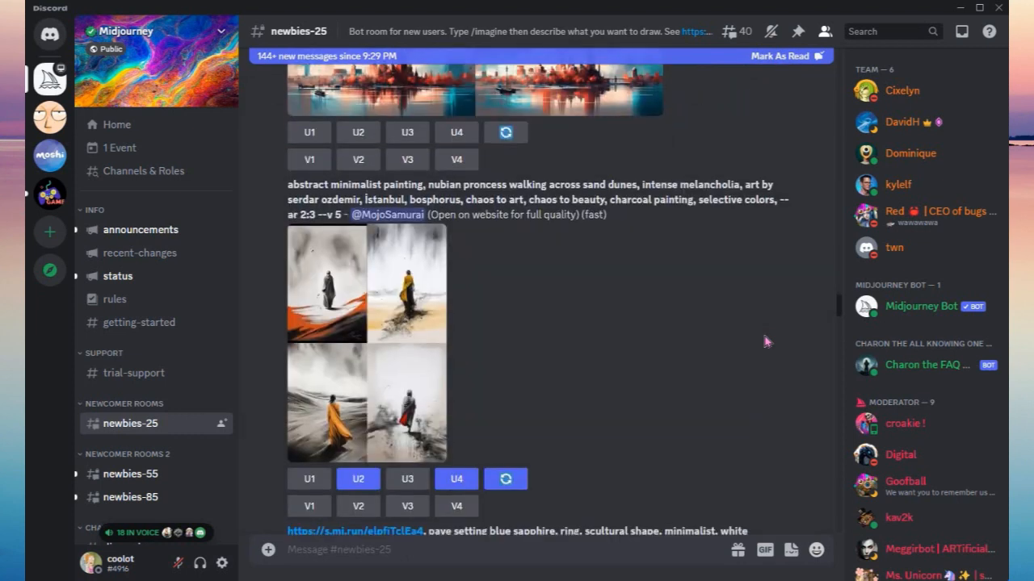
scroll(766, 341, "down", 15)
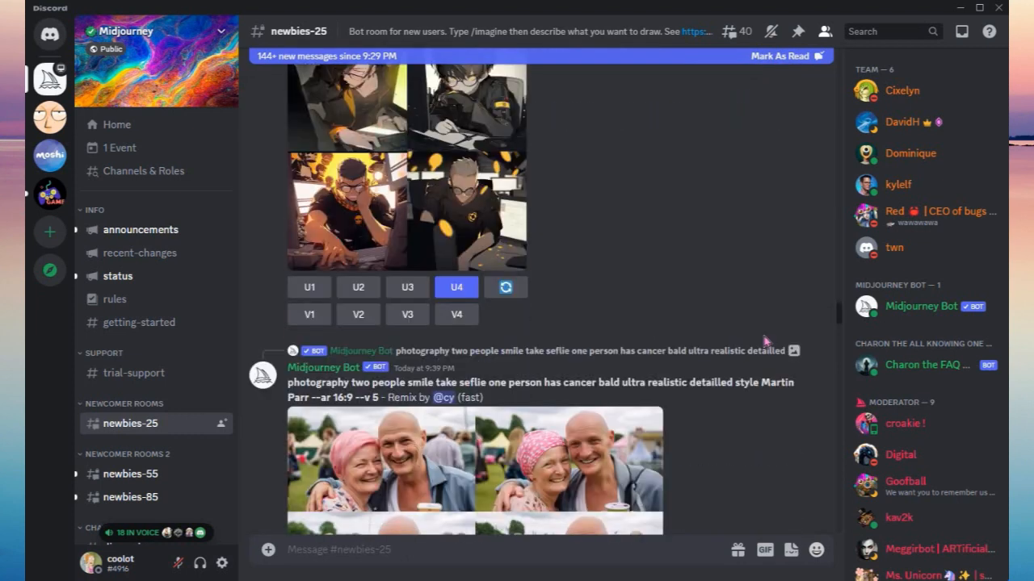
scroll(766, 341, "down", 19)
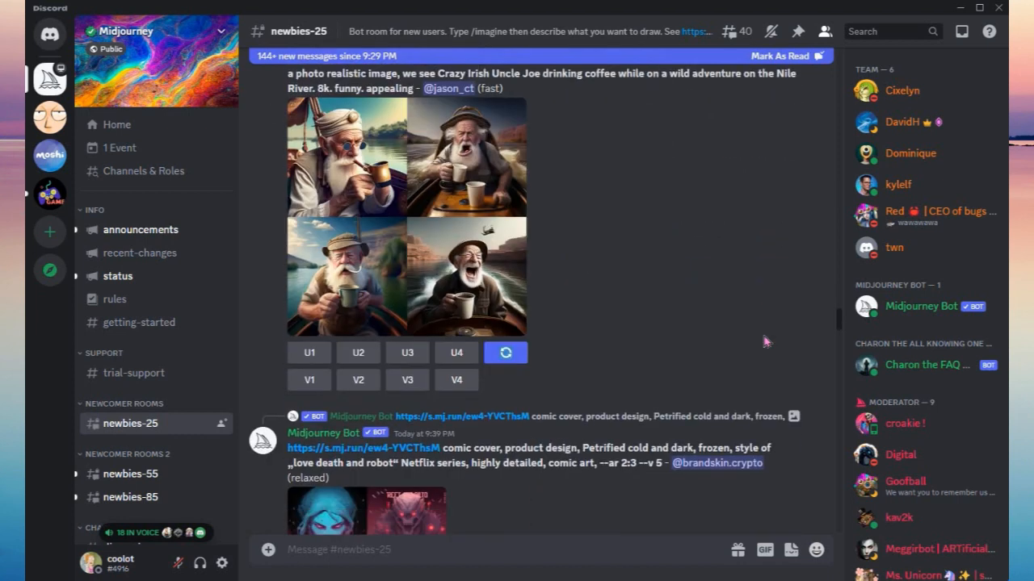
scroll(767, 341, "down", 7)
scroll(767, 342, "down", 20)
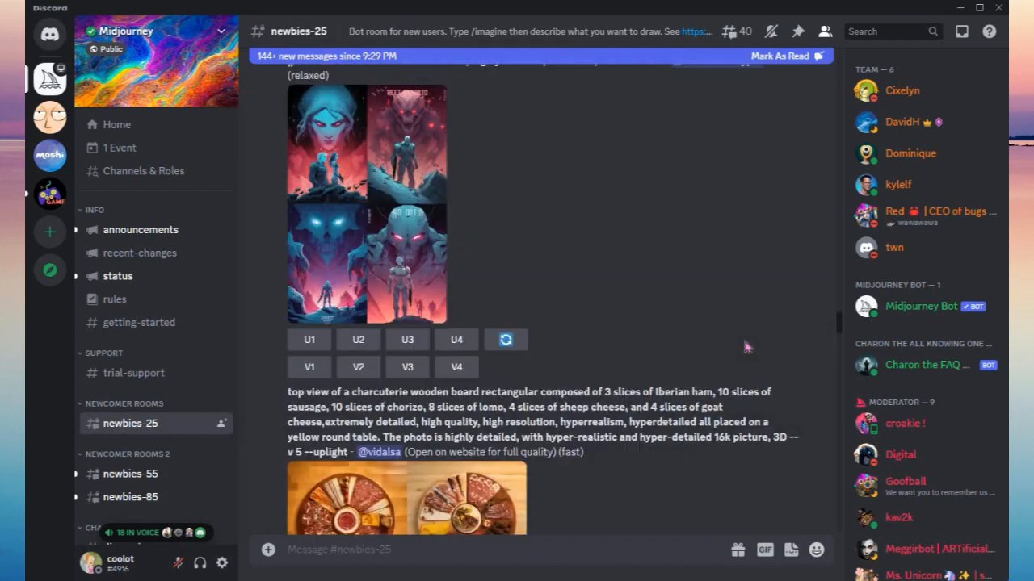
scroll(726, 346, "down", 20)
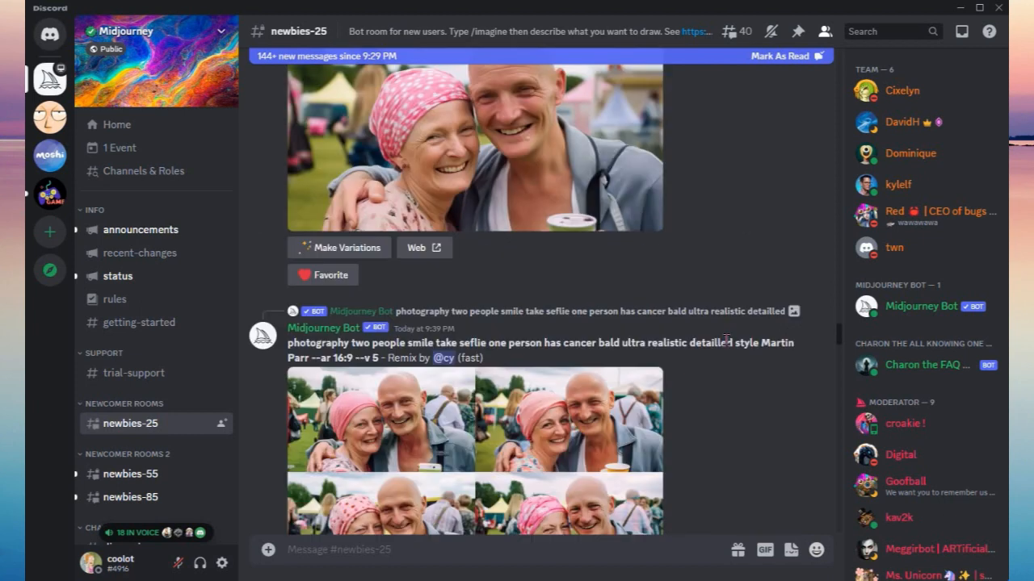
scroll(465, 315, "up", 1)
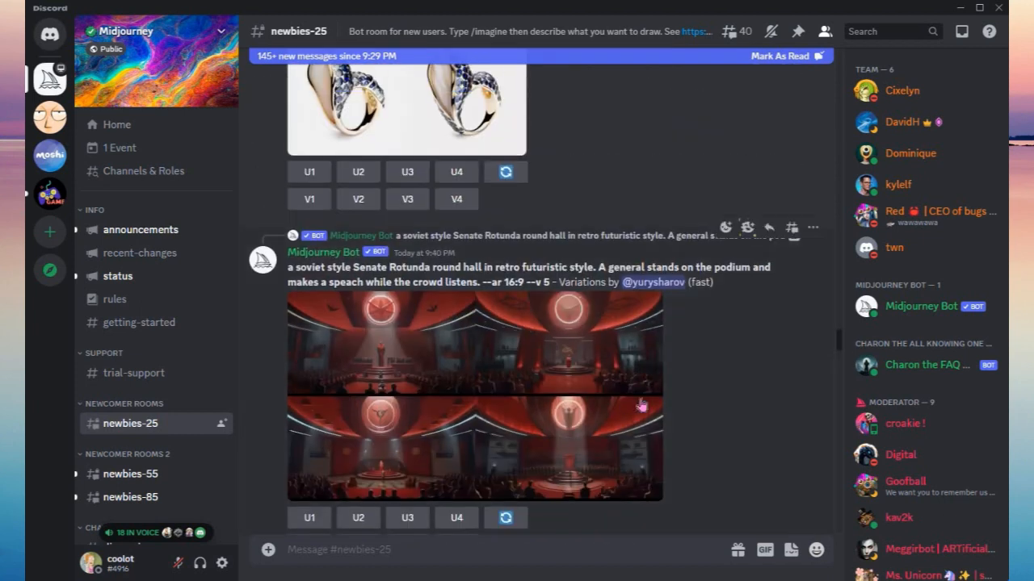
scroll(614, 419, "down", 2)
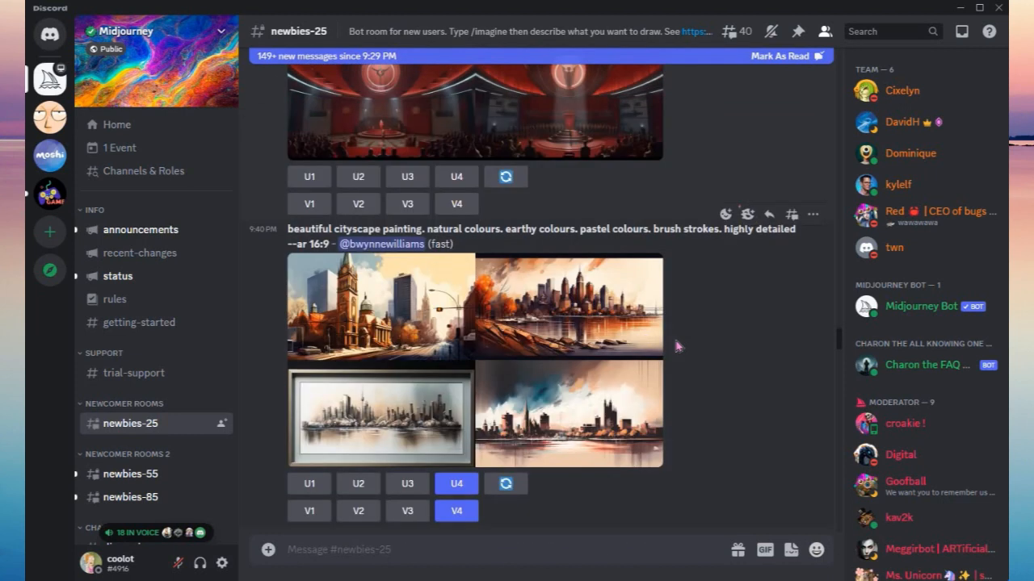
Compare the earthy cityscape grid with neighbouring posts in newbies-25, view the grid enlarged and close the preview.
scroll(677, 346, "up", 3)
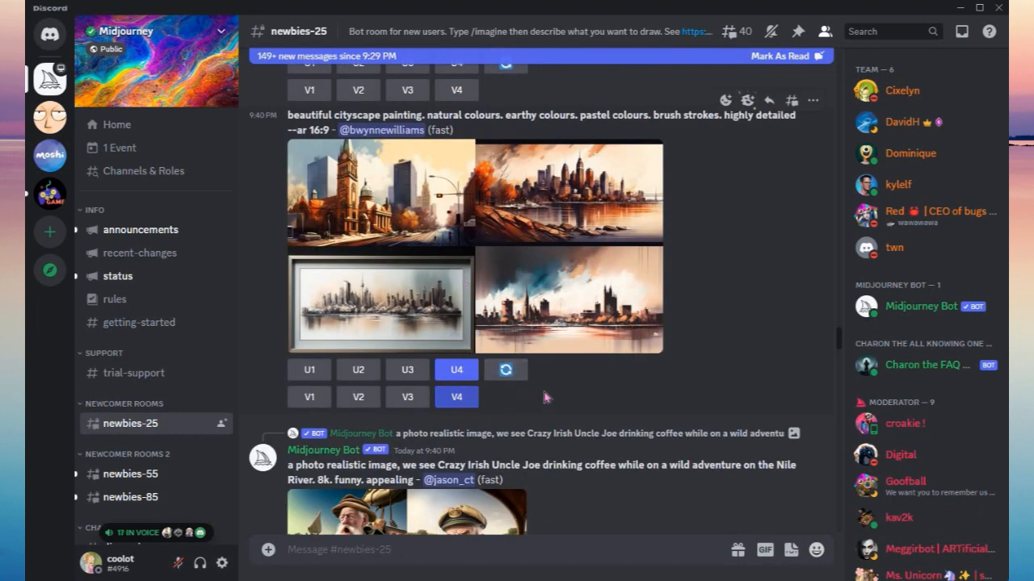
scroll(594, 389, "down", 4)
scroll(594, 389, "down", 15)
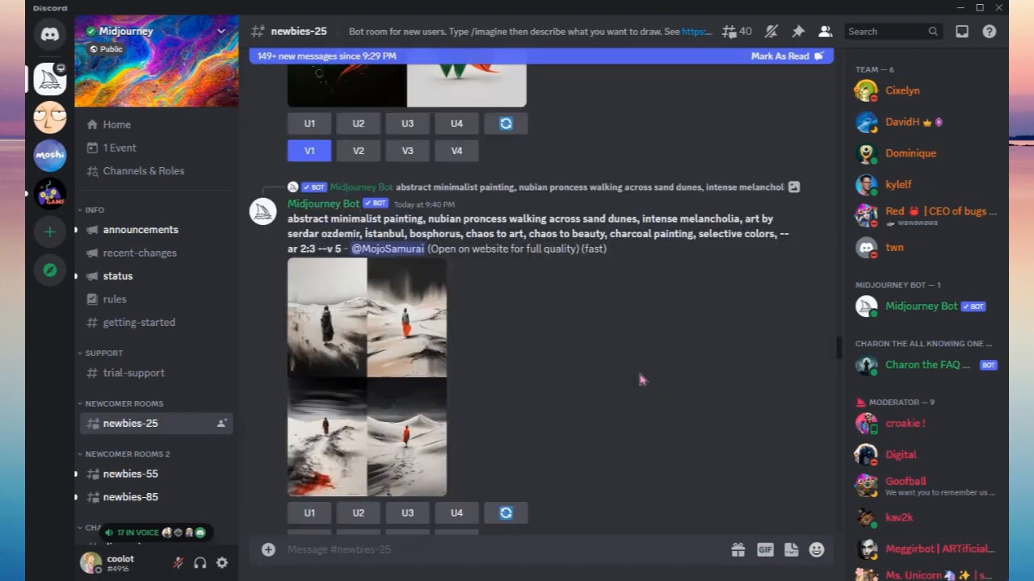
scroll(640, 381, "down", 10)
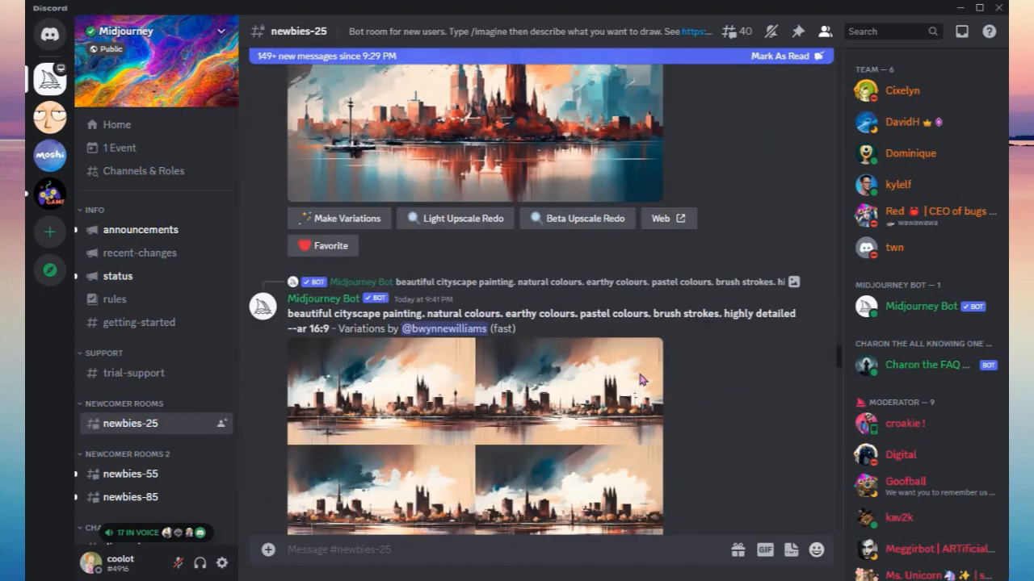
scroll(639, 379, "down", 2)
scroll(640, 379, "up", 4)
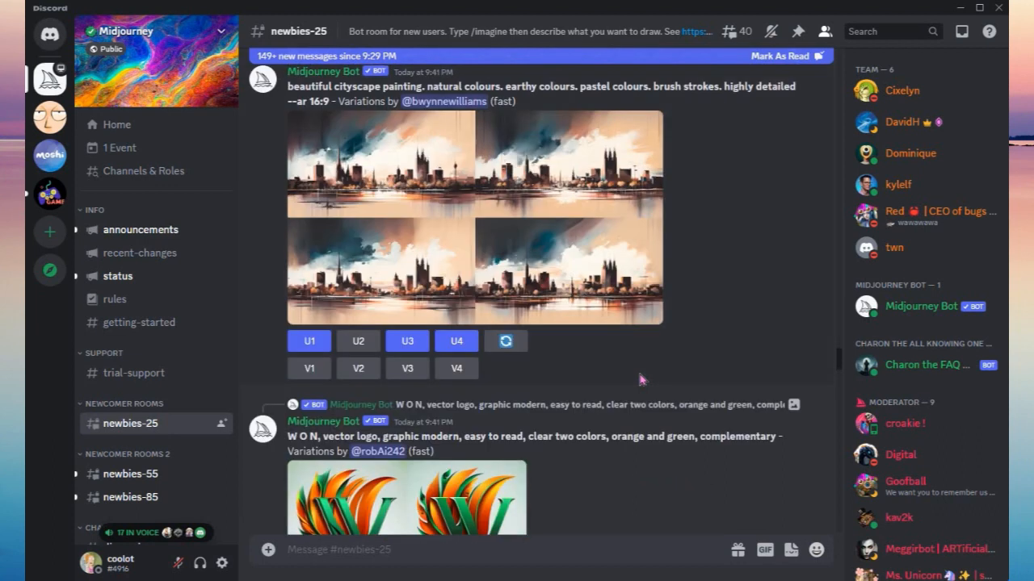
scroll(640, 380, "up", 15)
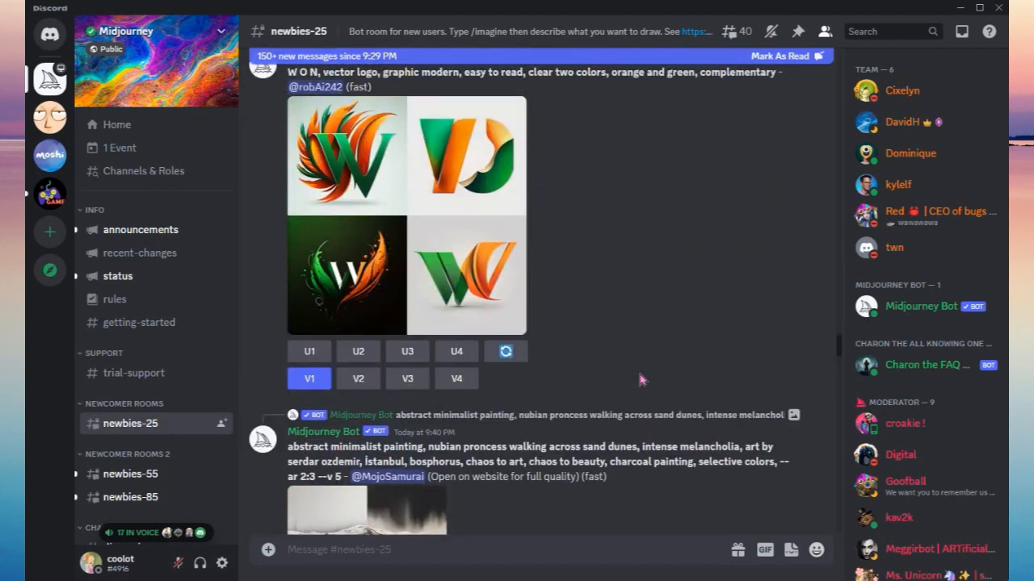
scroll(640, 380, "up", 8)
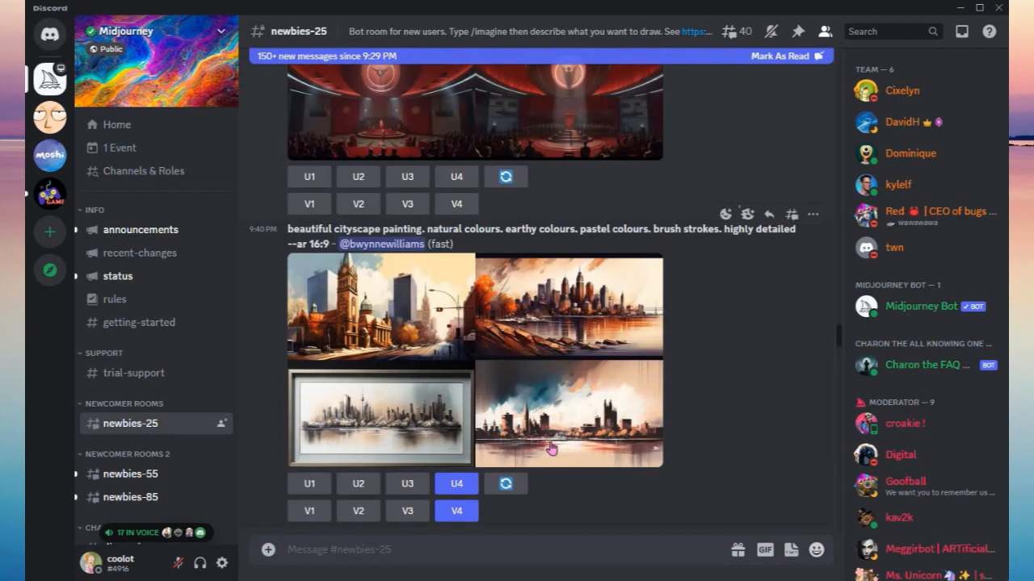
left_click(594, 403)
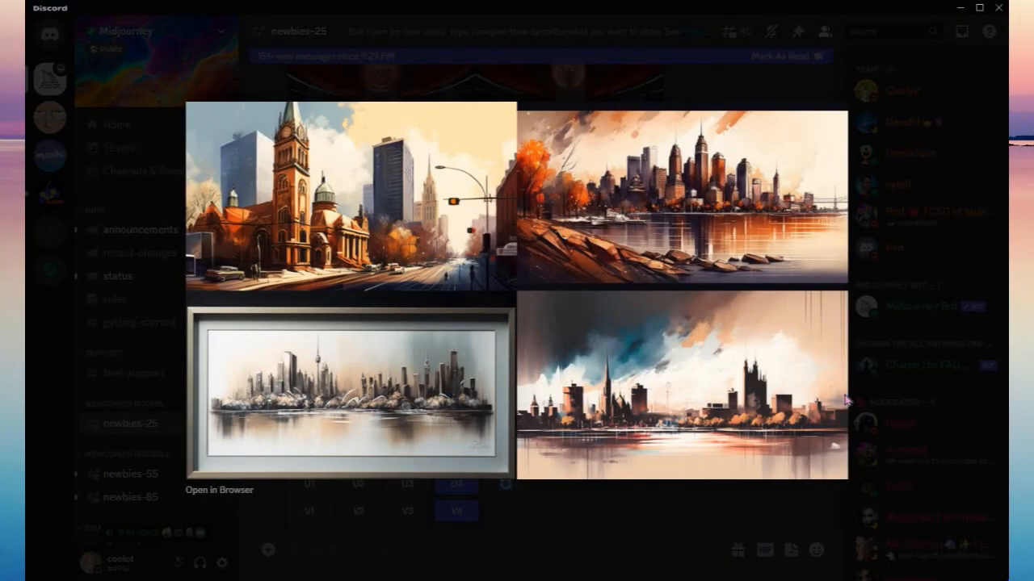
key("Escape")
Find the variations grid of the earthy cityscape painting, view it enlarged and close the preview.
scroll(587, 441, "down", 7)
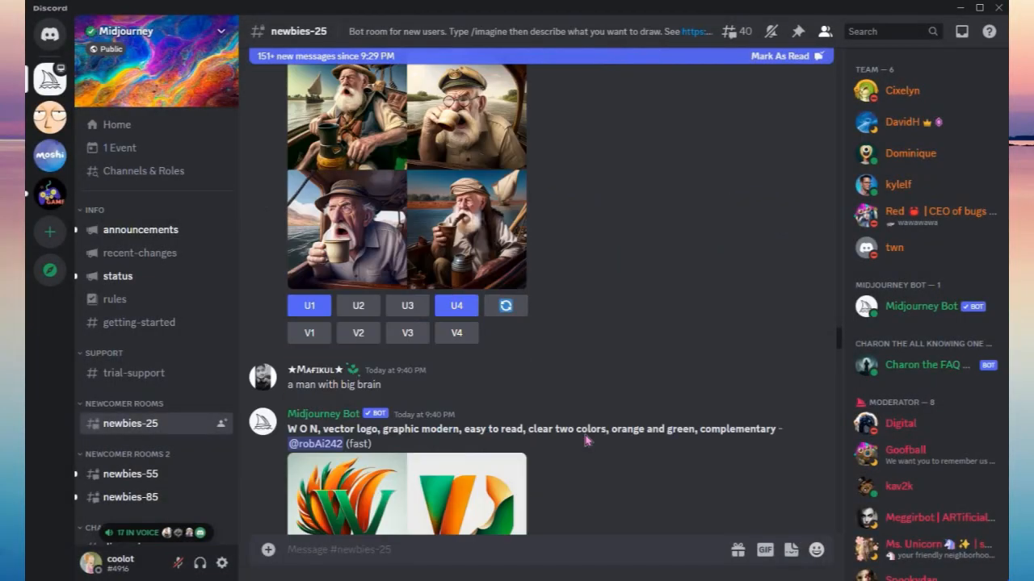
scroll(587, 439, "up", 4)
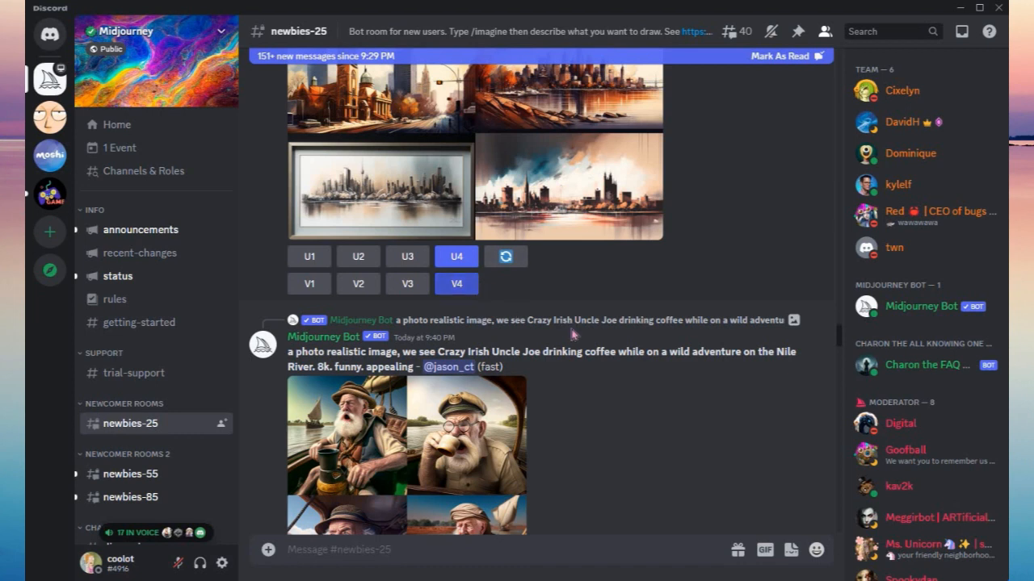
scroll(656, 366, "down", 10)
scroll(655, 366, "down", 15)
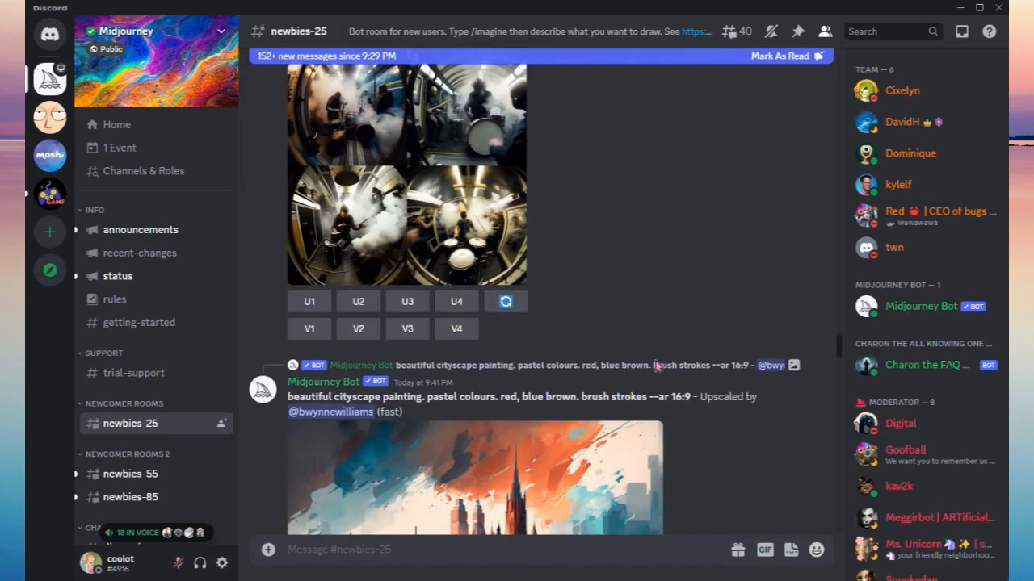
scroll(656, 366, "down", 3)
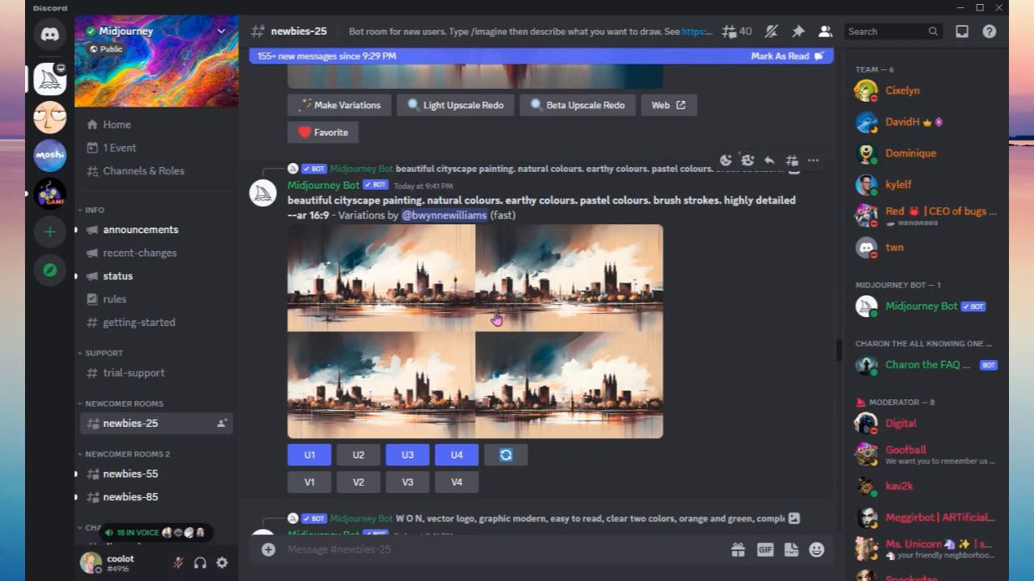
left_click(432, 331)
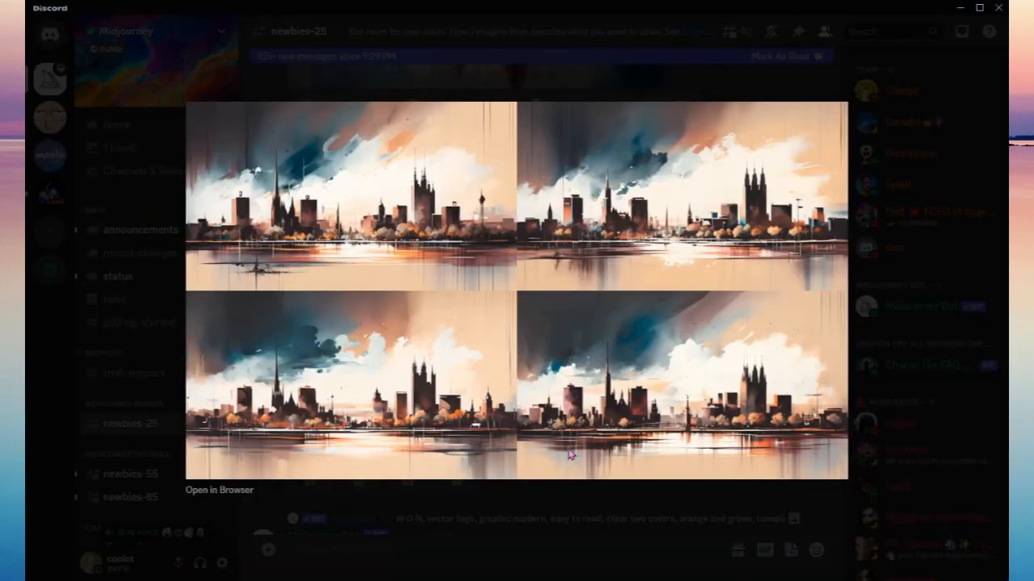
left_click(889, 315)
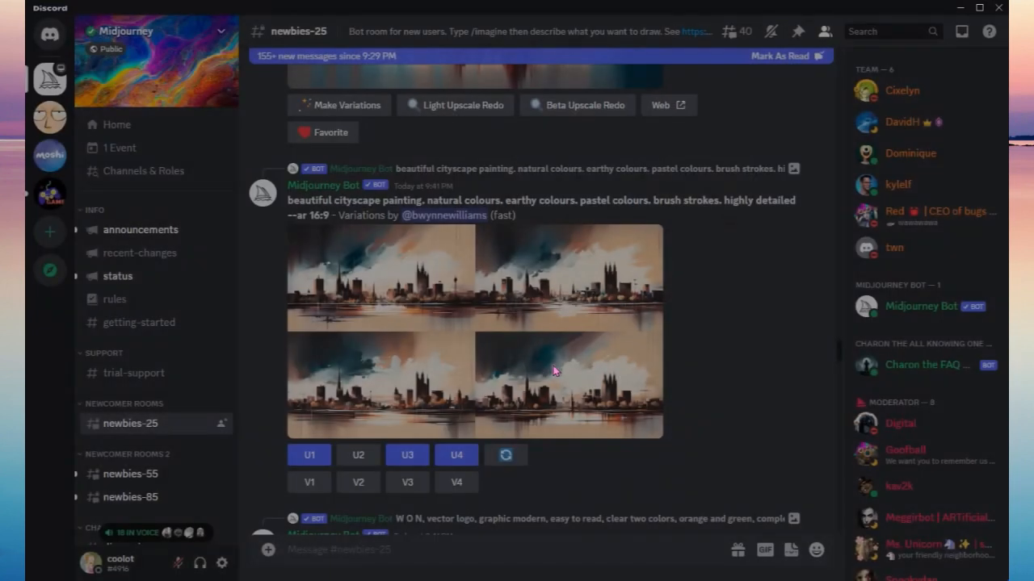
Look over the Midjourney server's channel list, including the showcase and general image generation channels.
scroll(554, 372, "down", 3)
scroll(611, 382, "up", 3)
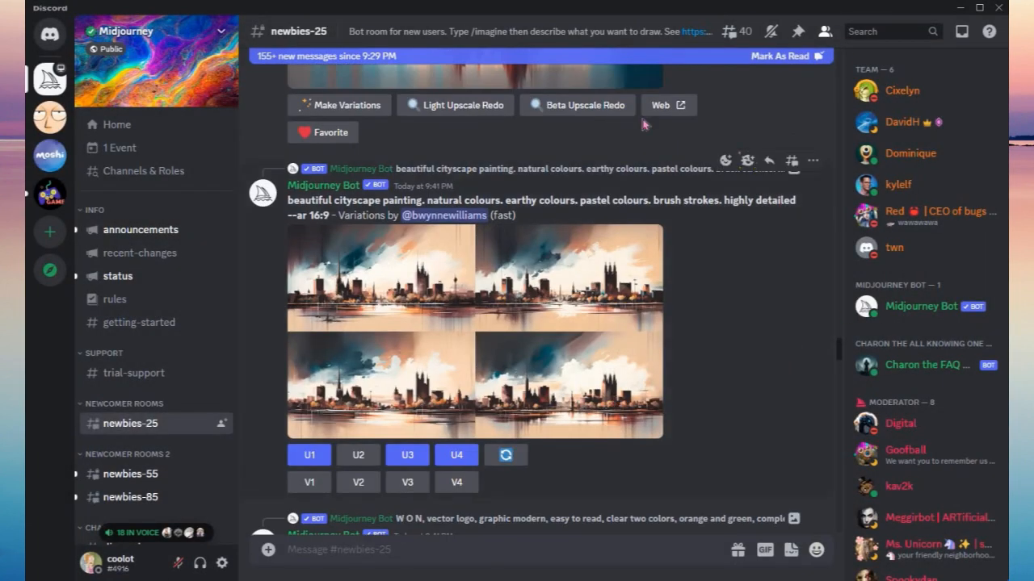
scroll(201, 442, "down", 5)
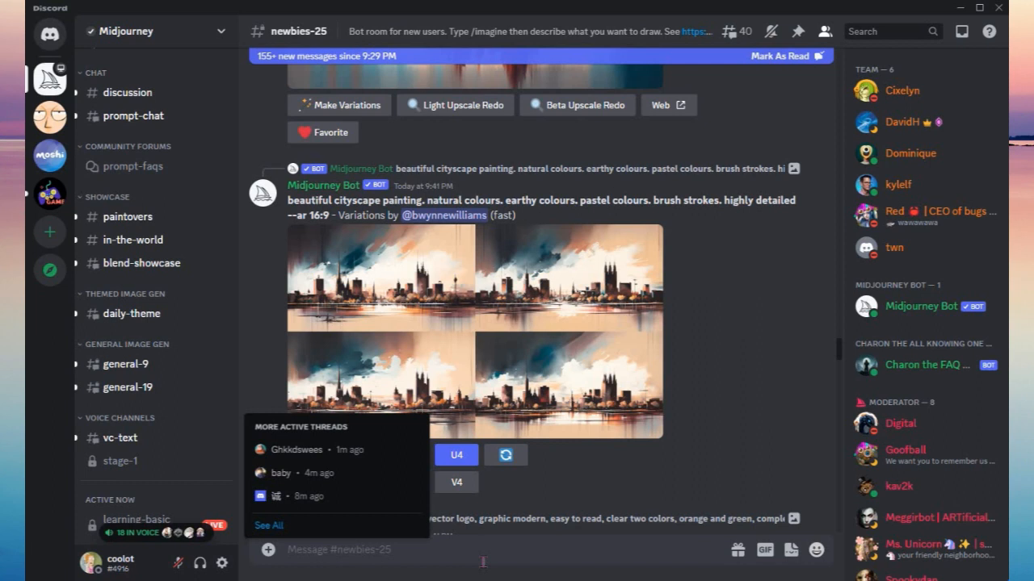
scroll(146, 242, "up", 5)
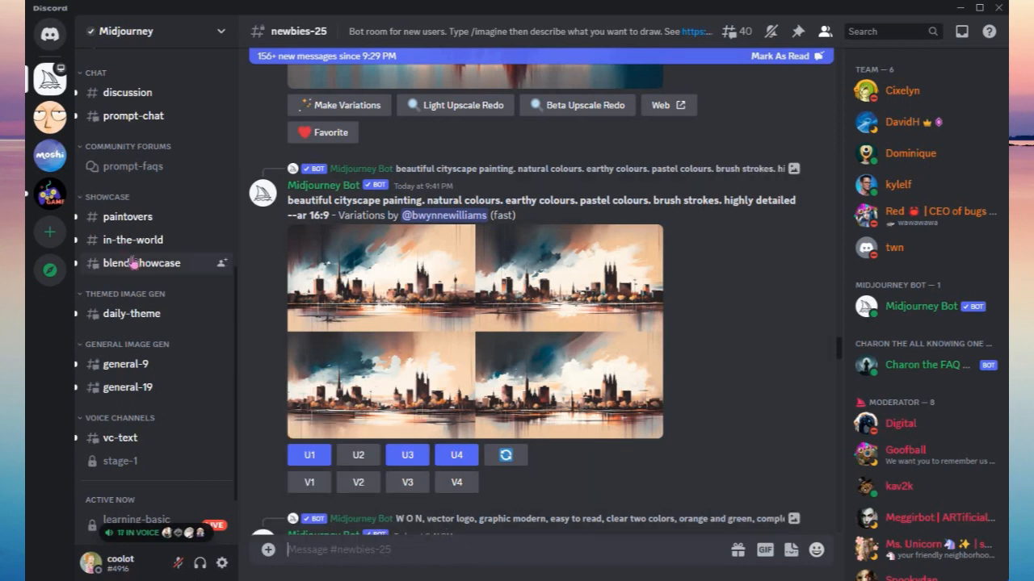
Start the Midjourney Bot's /imagine command in the newbies-25 message box.
mouse_move(141, 203)
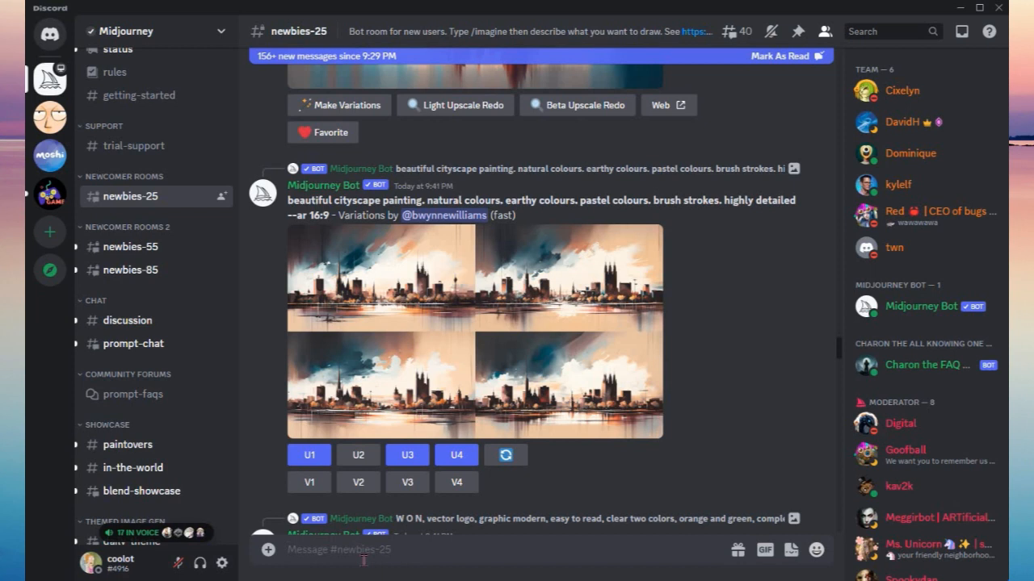
type("/")
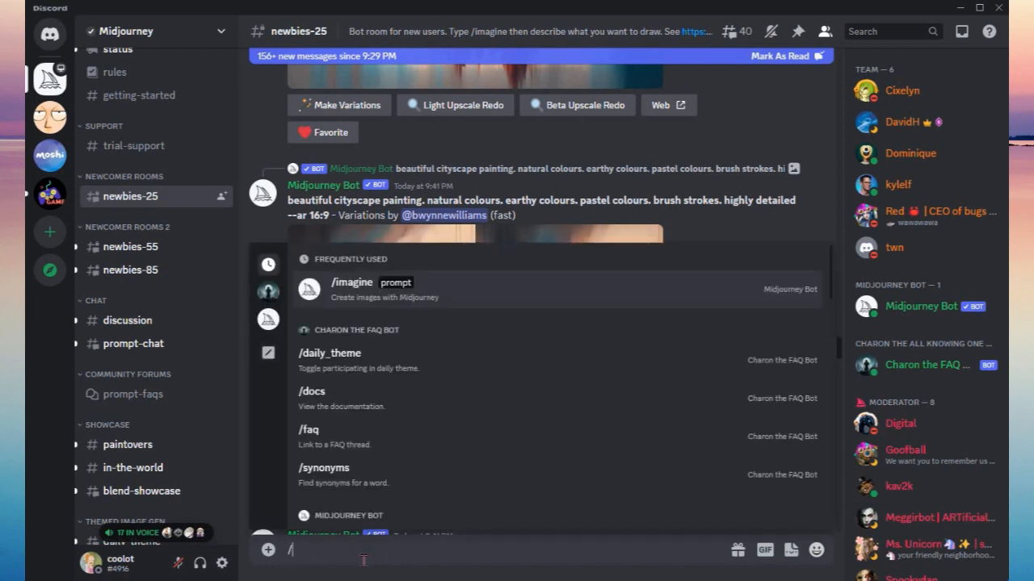
type("ima")
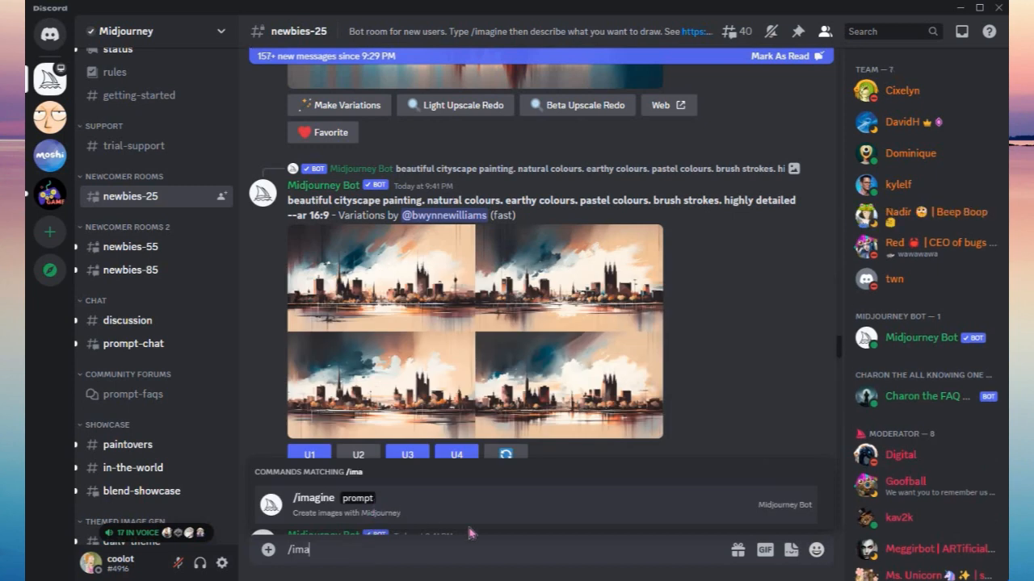
left_click(376, 505)
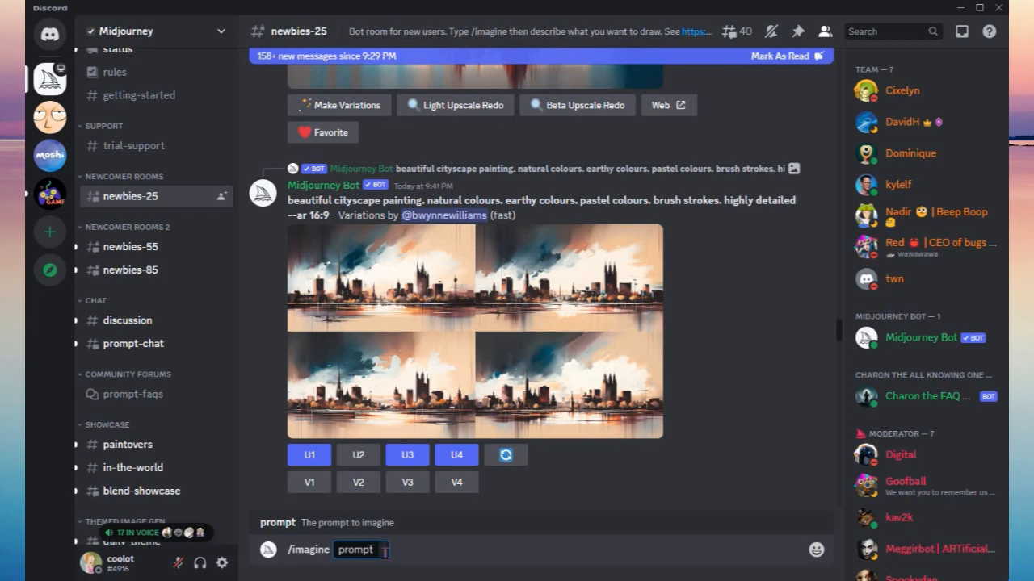
Copy the link of the Kawaii Fairy Girl picture in Chrome and paste it into the /imagine prompt in Discord.
mouse_move(622, 580)
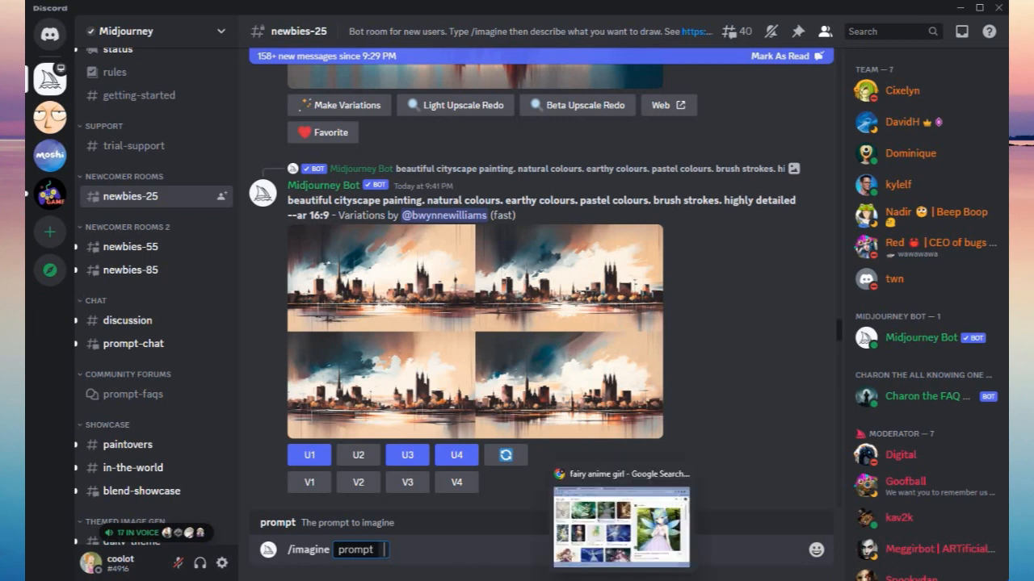
left_click(622, 528)
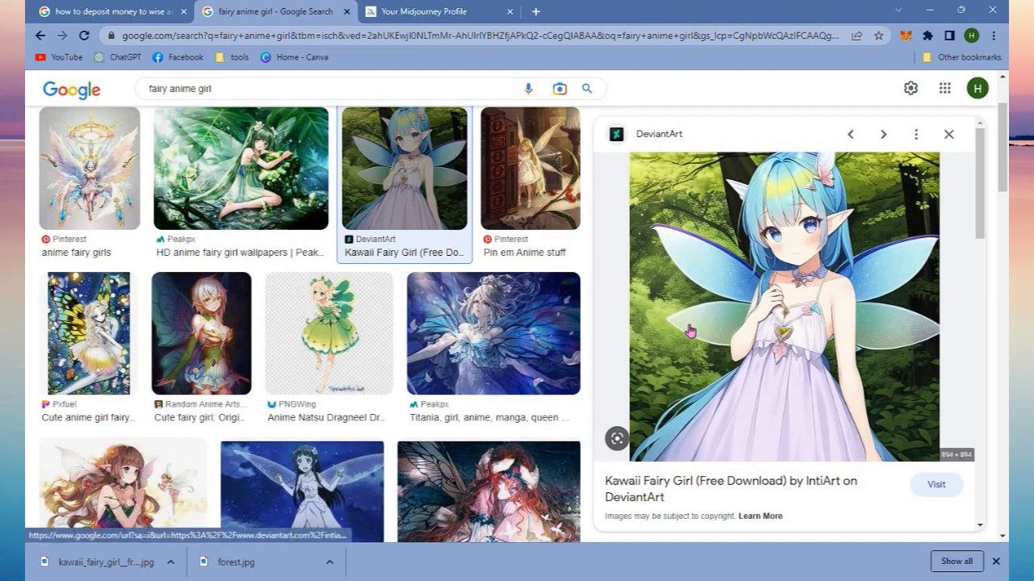
right_click(692, 300)
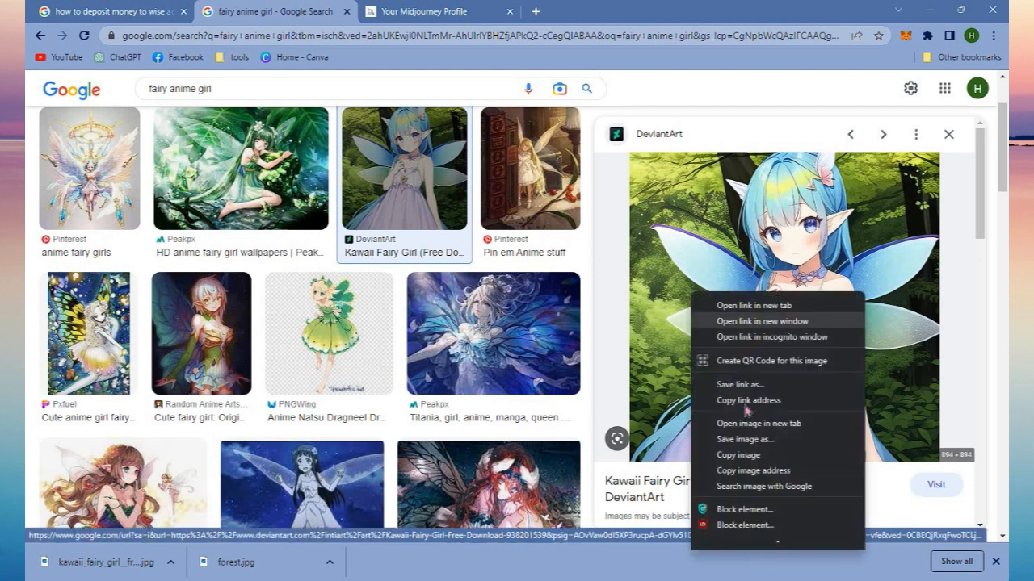
left_click(751, 471)
mouse_move(593, 579)
left_click(592, 537)
key("ctrl+v")
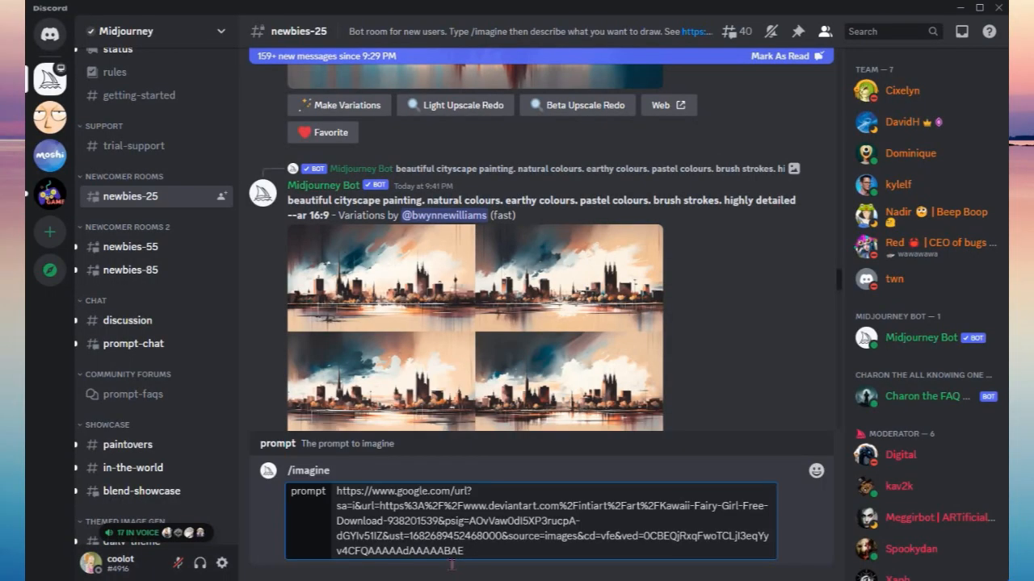
Copy the forest background picture's link in Chrome, add it with "digital art, 1080p" to Discord's /imagine prompt and send it.
left_click(613, 525)
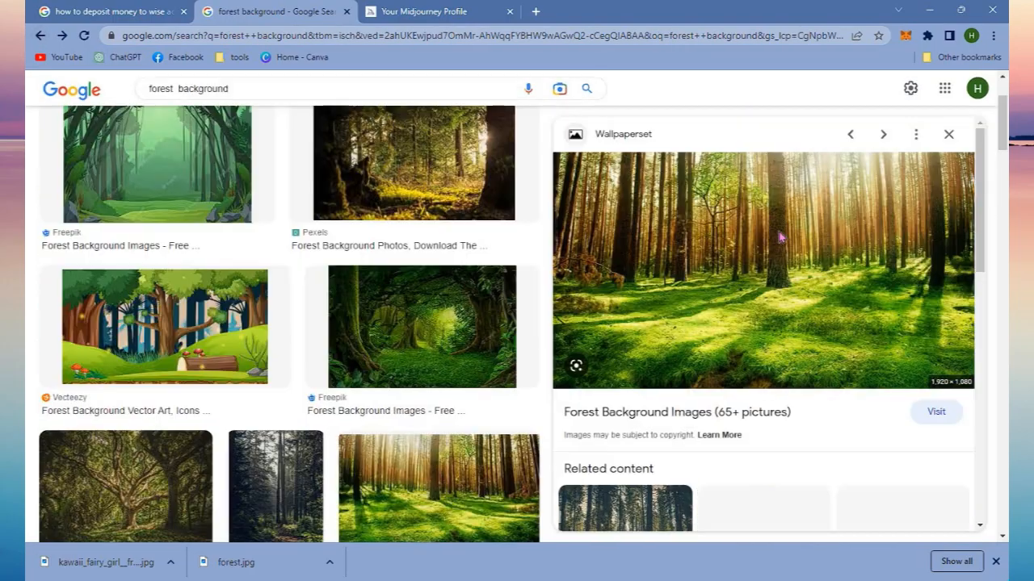
right_click(780, 236)
left_click(835, 339)
key("alt+Tab")
key("ctrl+v")
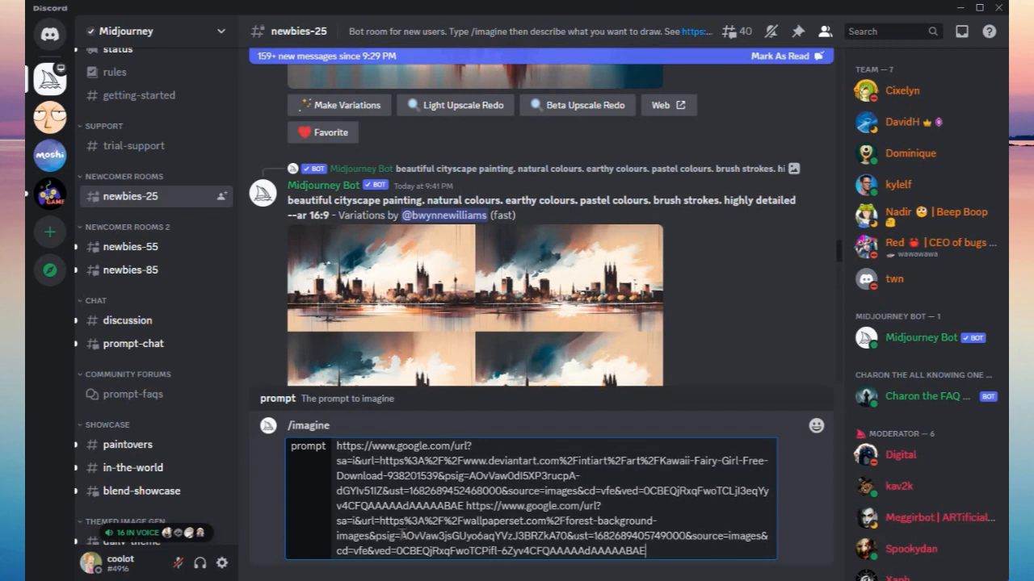
type("digital art, 1080p")
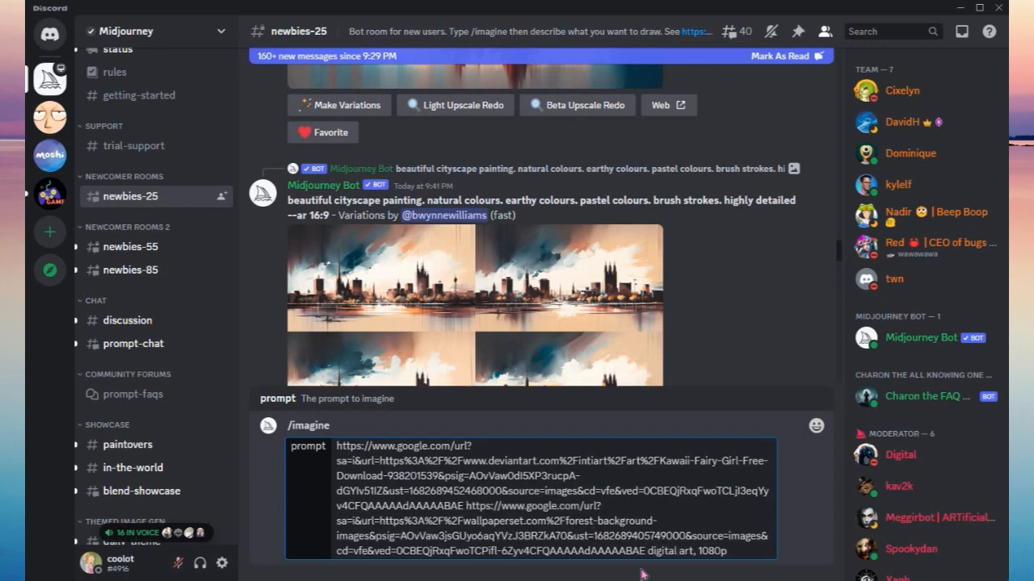
key("Return")
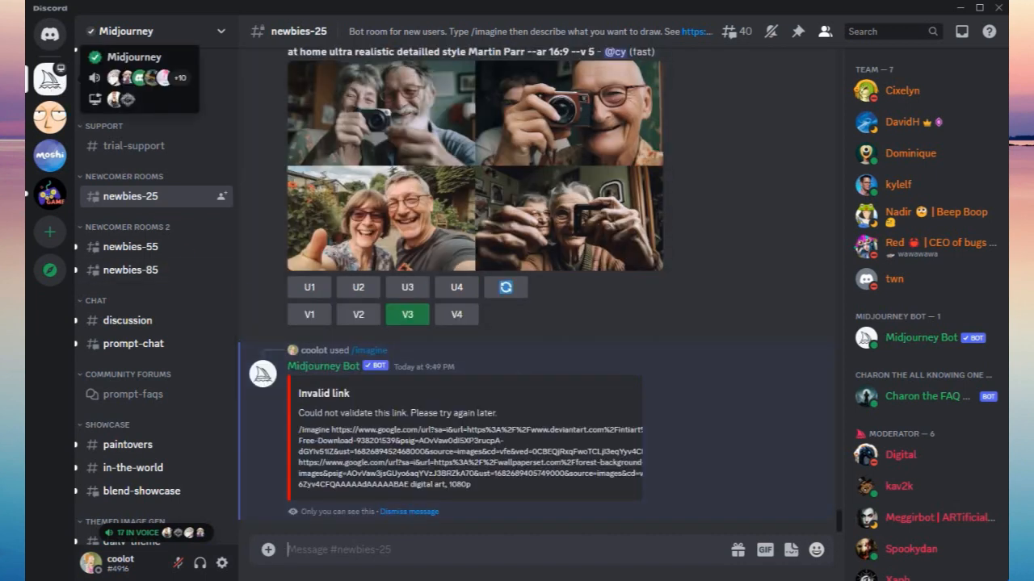
left_click(49, 115)
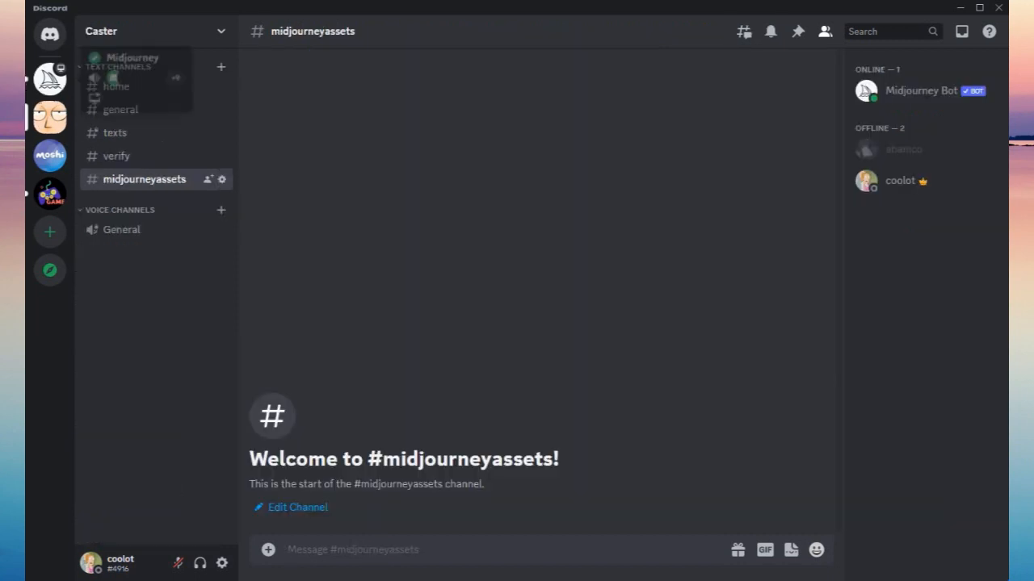
left_click(42, 87)
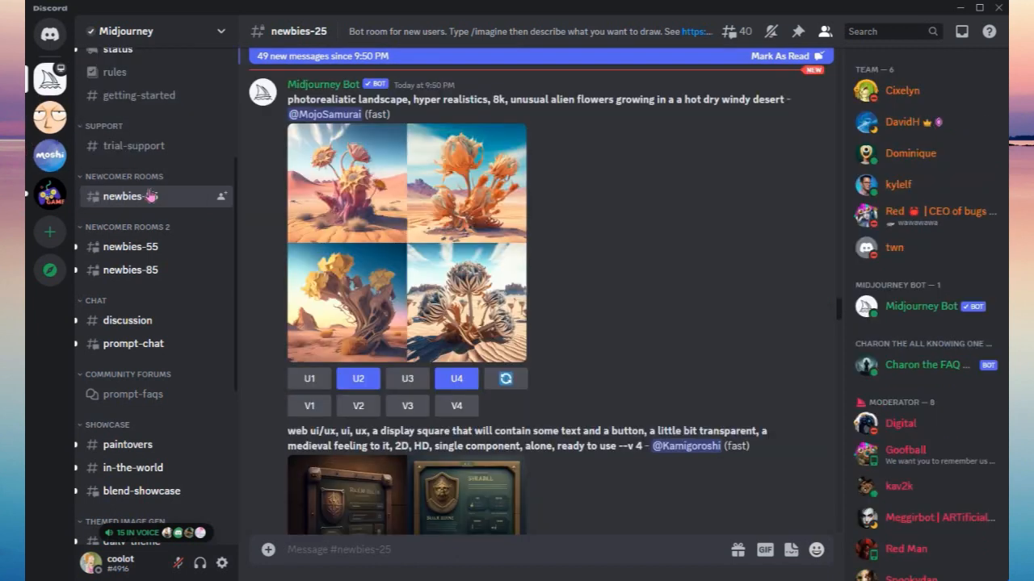
left_click(896, 316)
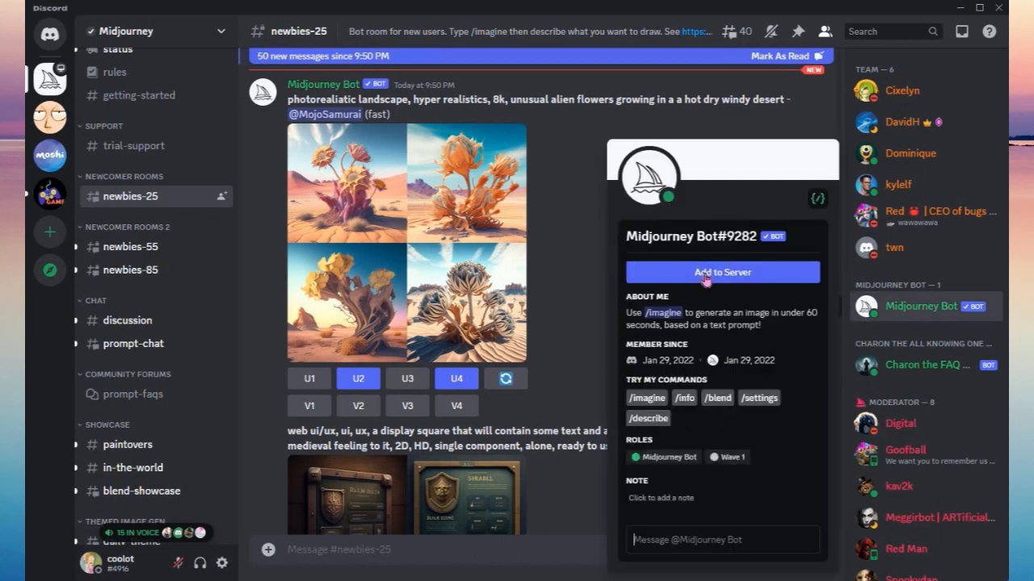
Upload the forest and kawaii_fairy_girl images from Downloads to the midjourneyassets channel of the Caster server.
left_click(47, 123)
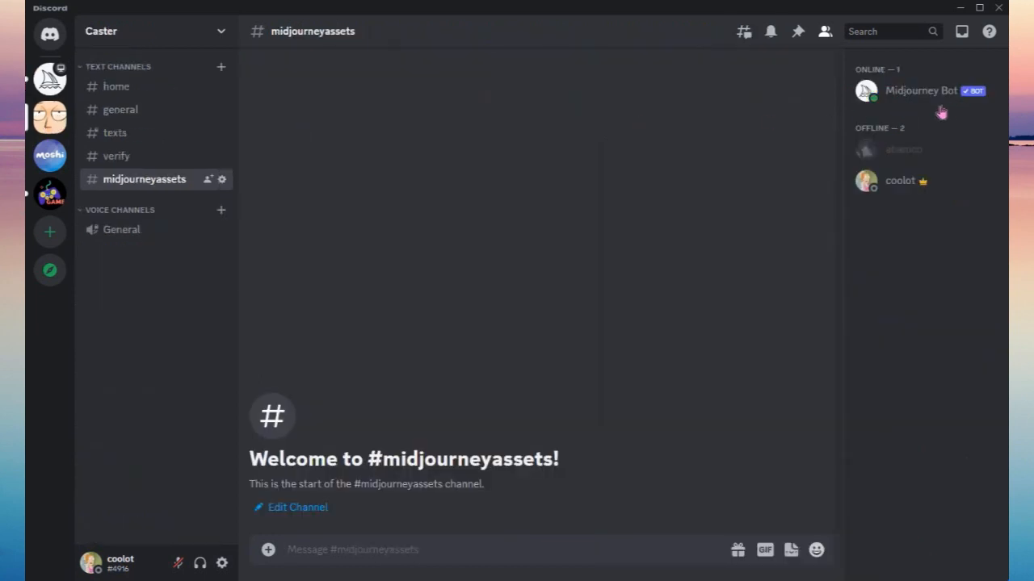
left_click(265, 550)
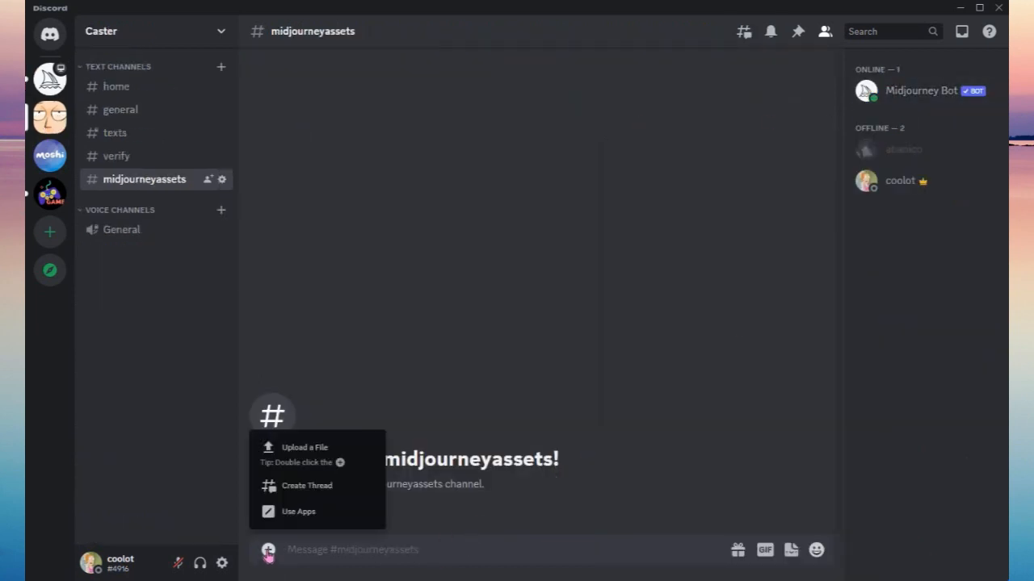
left_click(321, 454)
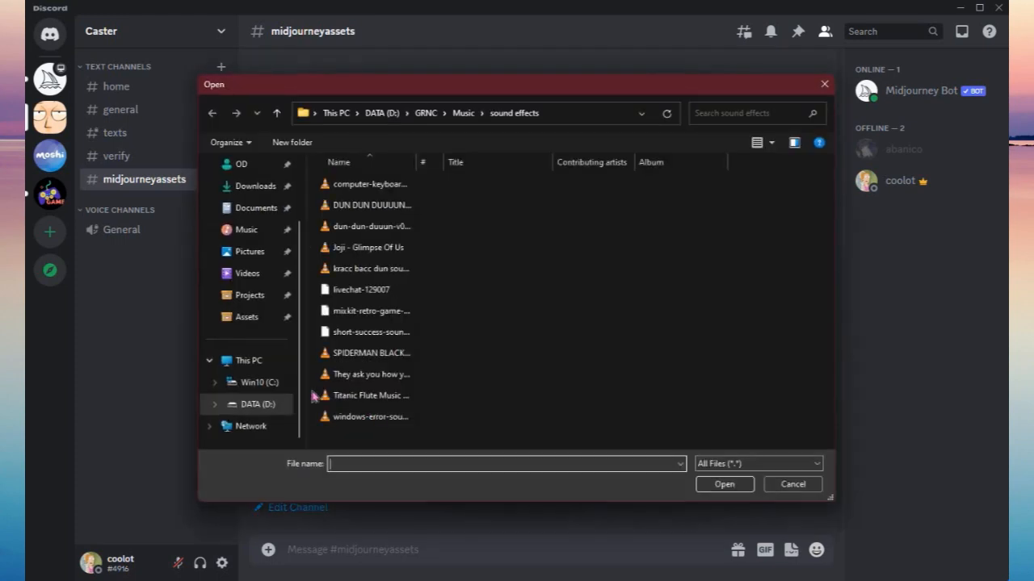
left_click(256, 186)
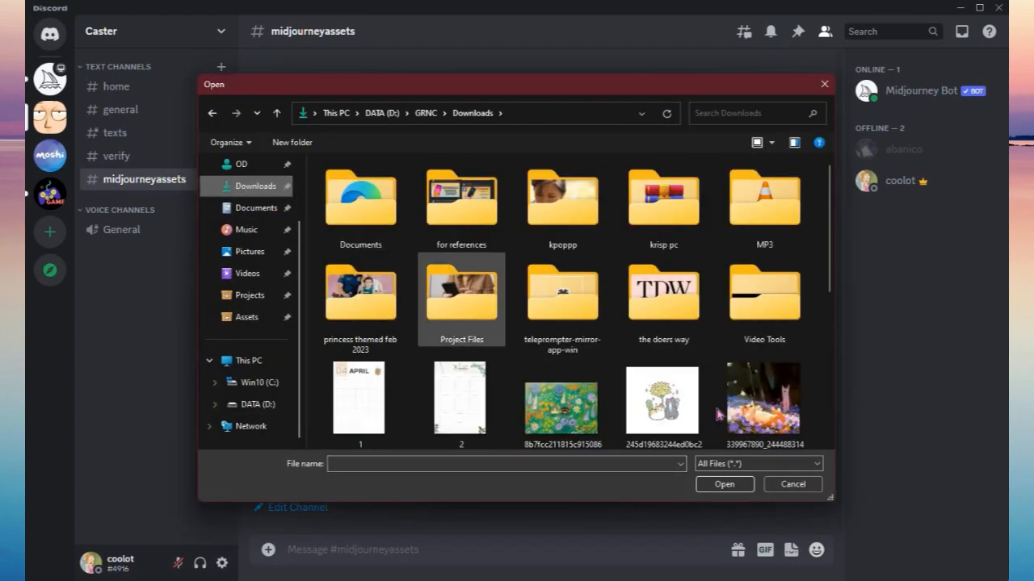
scroll(719, 415, "down", 3)
scroll(720, 414, "down", 3)
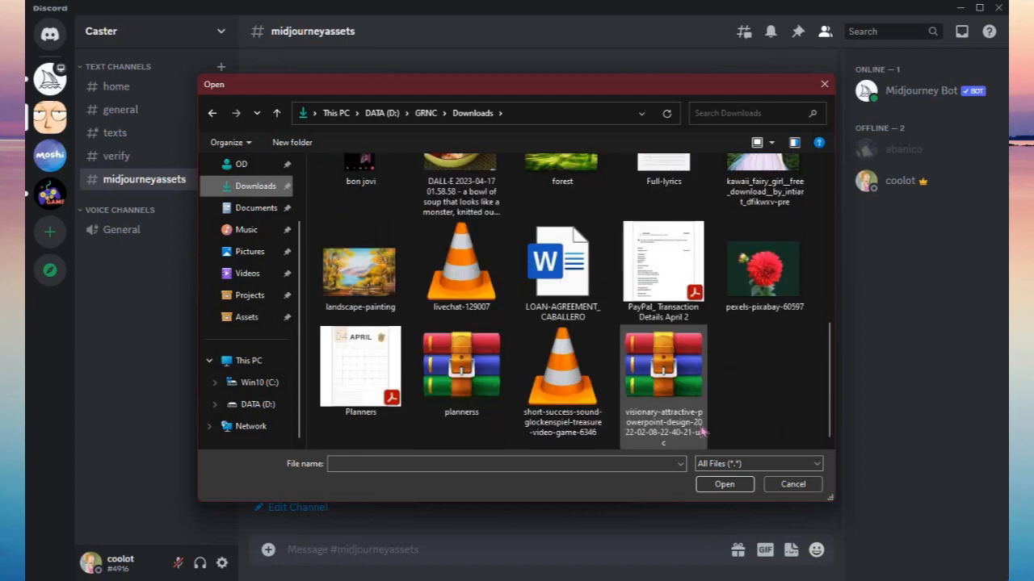
scroll(460, 331, "up", 2)
left_click(562, 323)
left_click(763, 323, "ctrl")
left_click(724, 484)
key("Return")
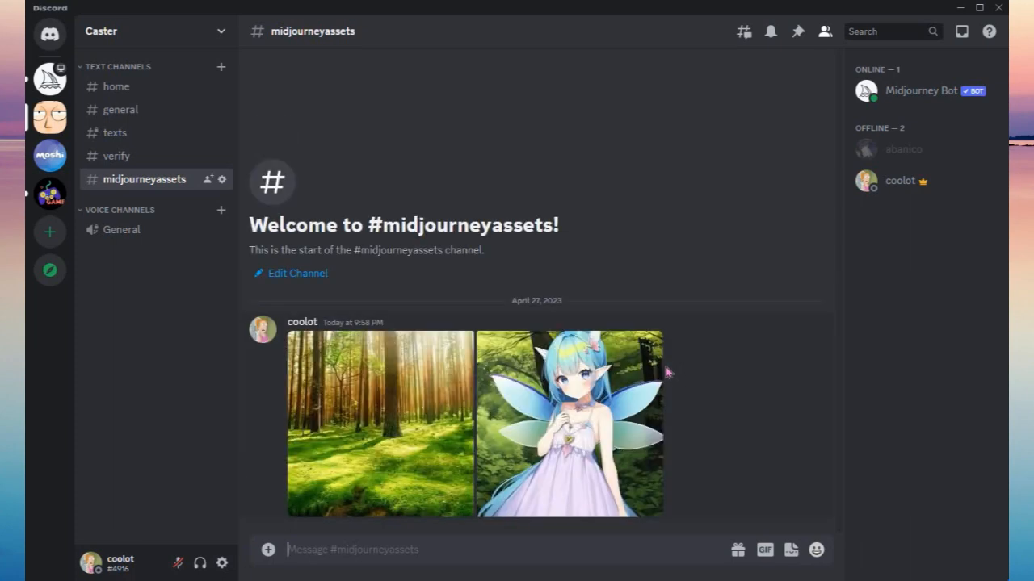
Start the /imagine command in midjourneyassets and put the uploaded forest picture's link, followed by a comma, into the prompt.
type("/")
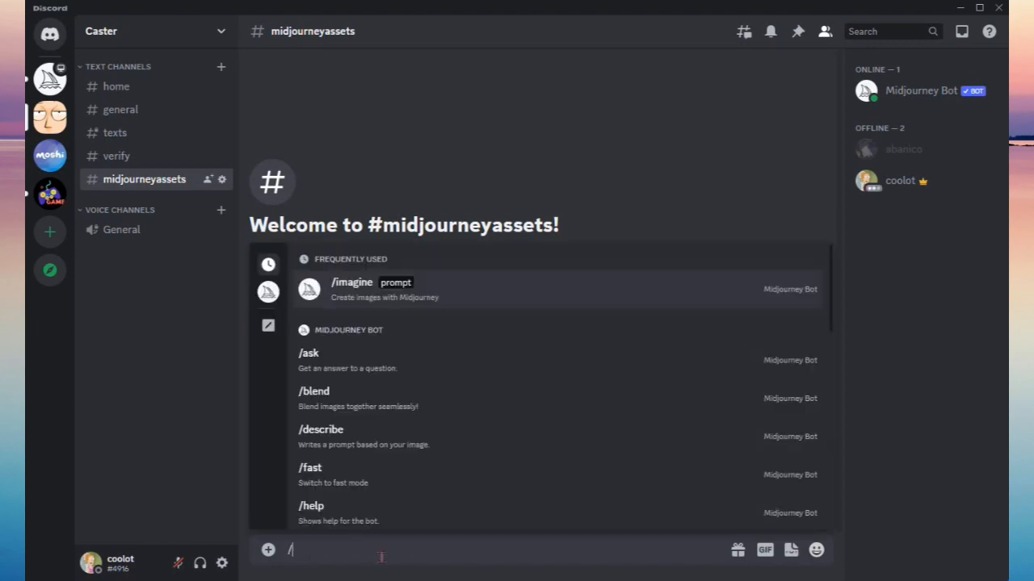
left_click(355, 289)
left_click(358, 374)
right_click(465, 281)
left_click(512, 323)
left_click(410, 570)
key("ctrl+v")
type(",")
Copy the uploaded fairy girl picture's link and add it to the prompt after the forest link.
left_click(507, 369)
right_click(493, 269)
left_click(535, 340)
left_click(528, 553)
key("ctrl+v")
Finish the prompt with ", digital art, 1080p" and send the /imagine command.
type(", digital")
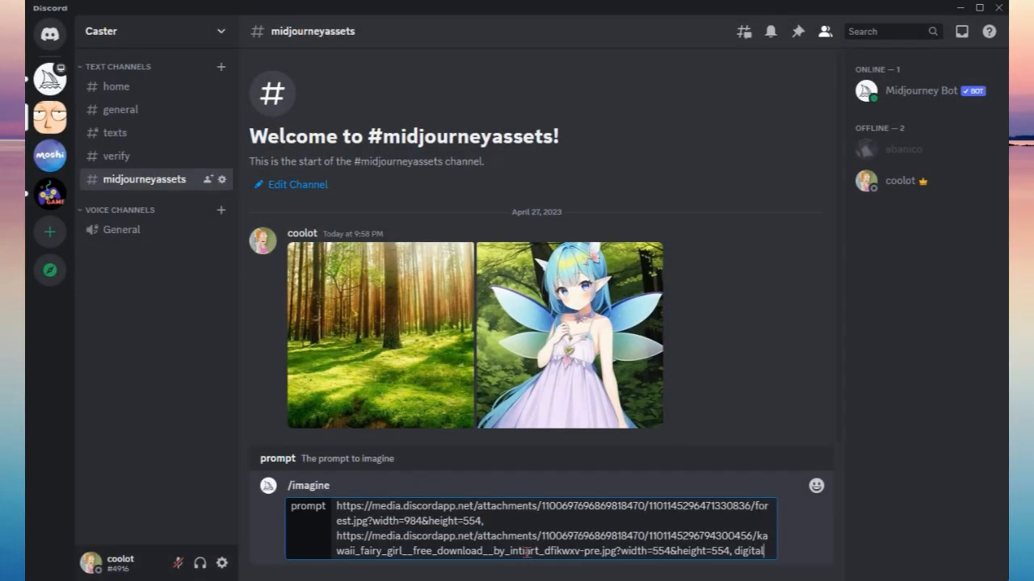
type(" art, 1080p")
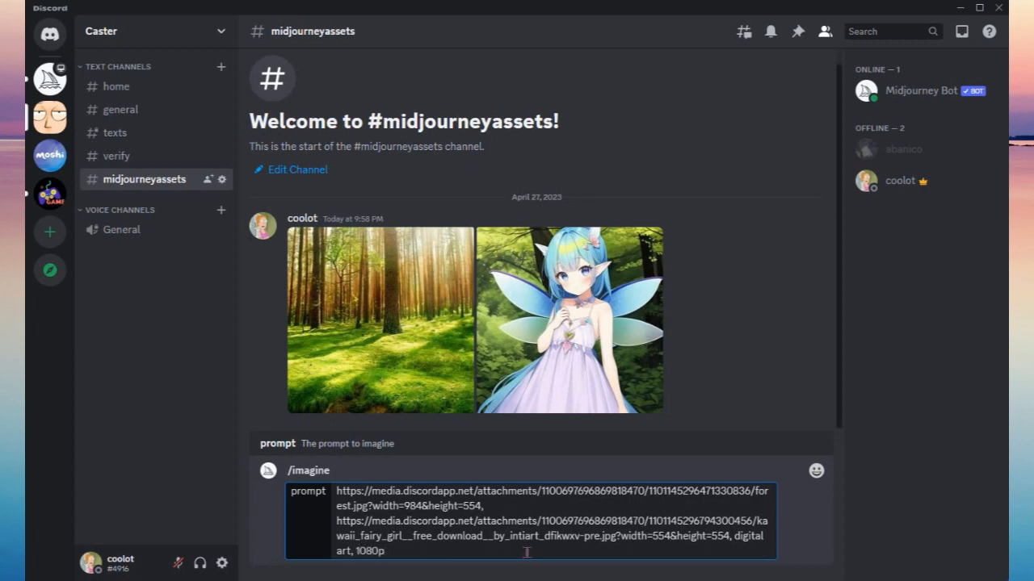
key("Return")
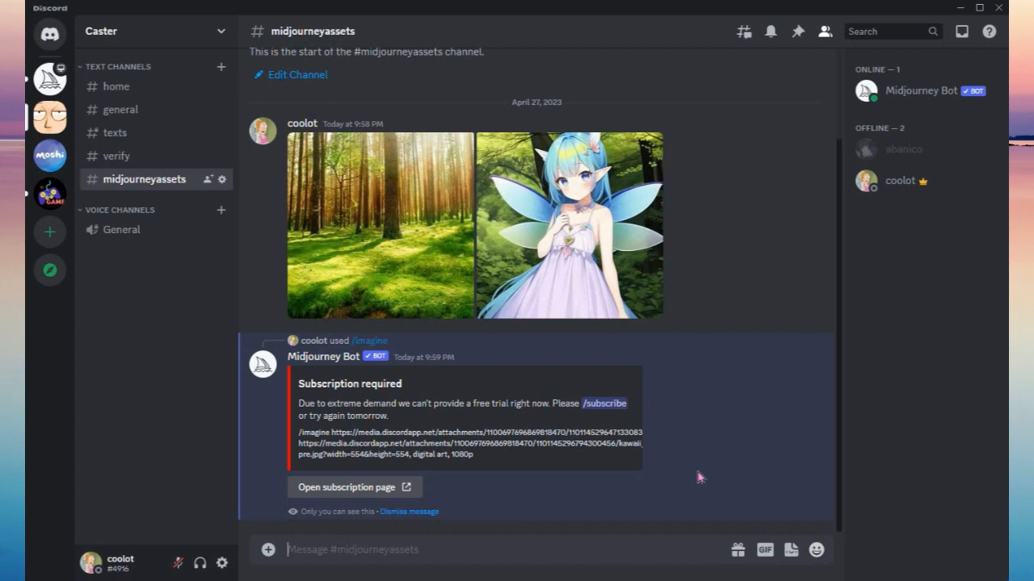
Open the subscription page linked in the Midjourney Bot's reply and allow the external link to load in the browser.
left_click(340, 489)
left_click(565, 332)
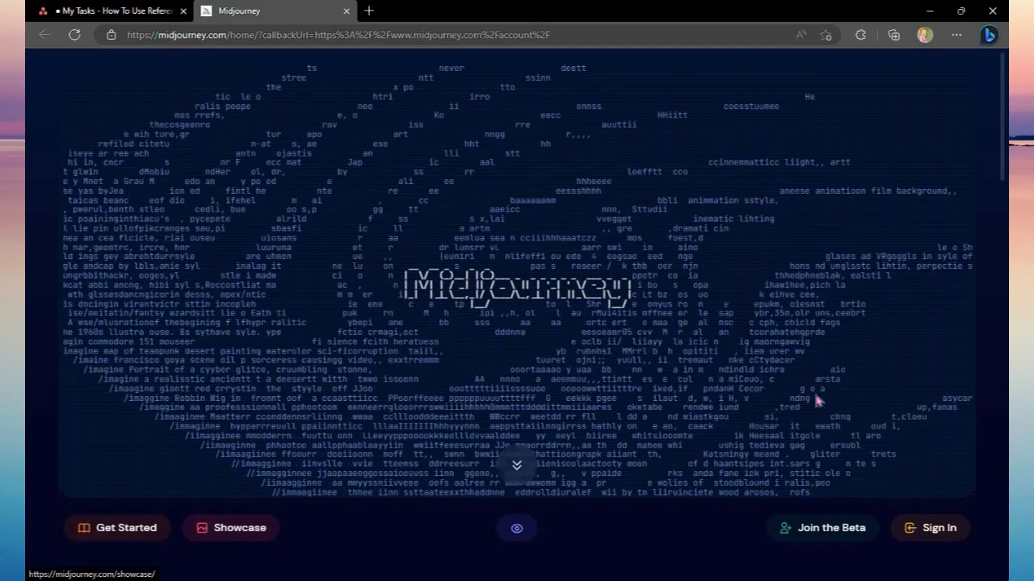
Look through the Midjourney home page, including its About, Careers and Contact sections.
scroll(813, 396, "down", 10)
scroll(816, 400, "up", 3)
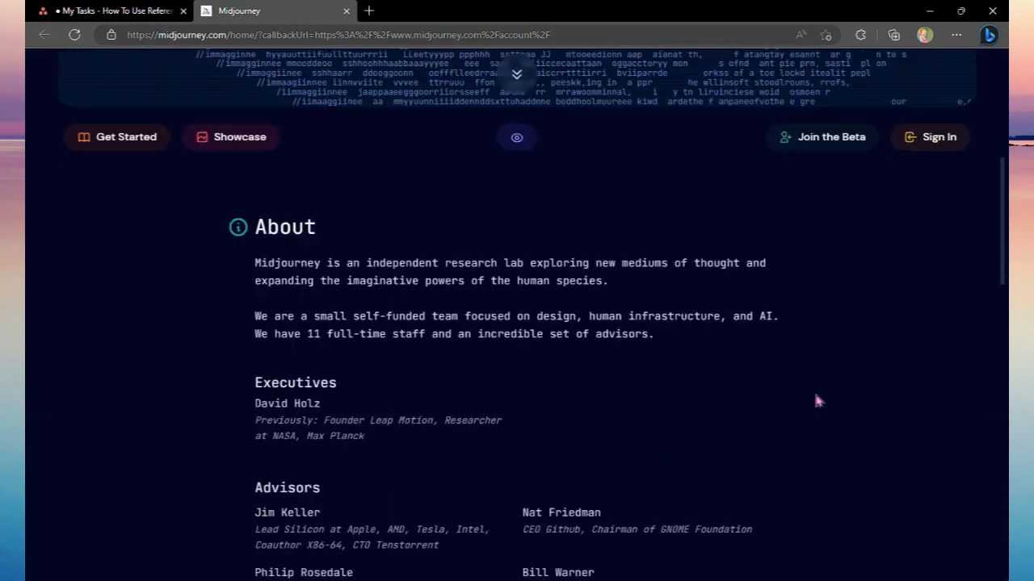
scroll(816, 400, "down", 3)
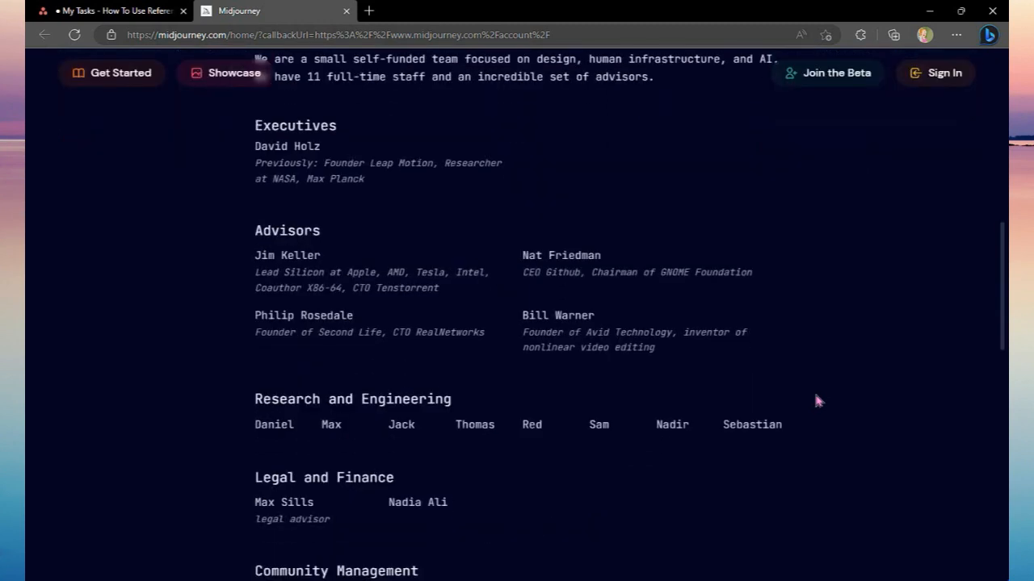
scroll(816, 400, "down", 5)
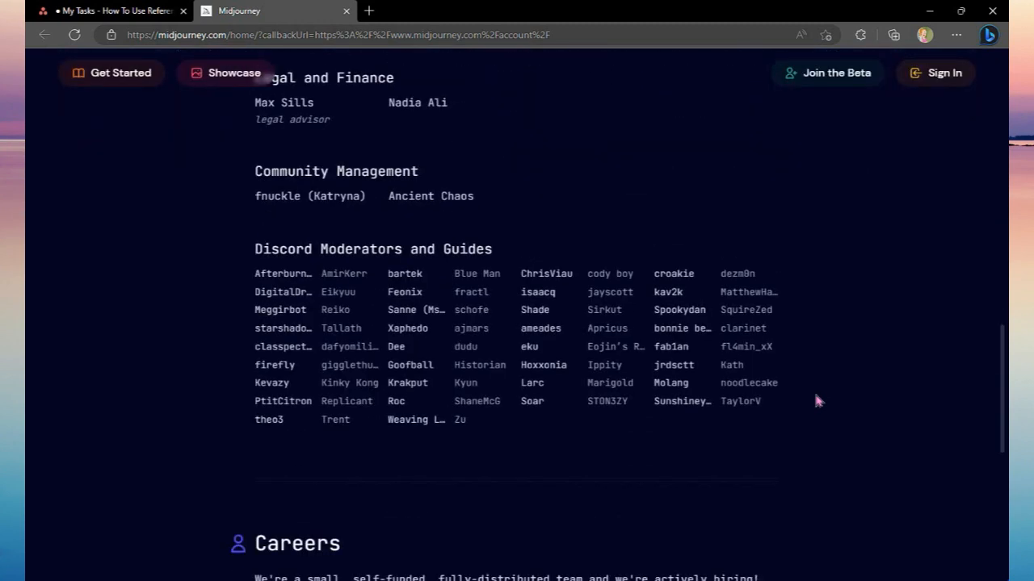
scroll(816, 400, "down", 5)
scroll(817, 401, "down", 2)
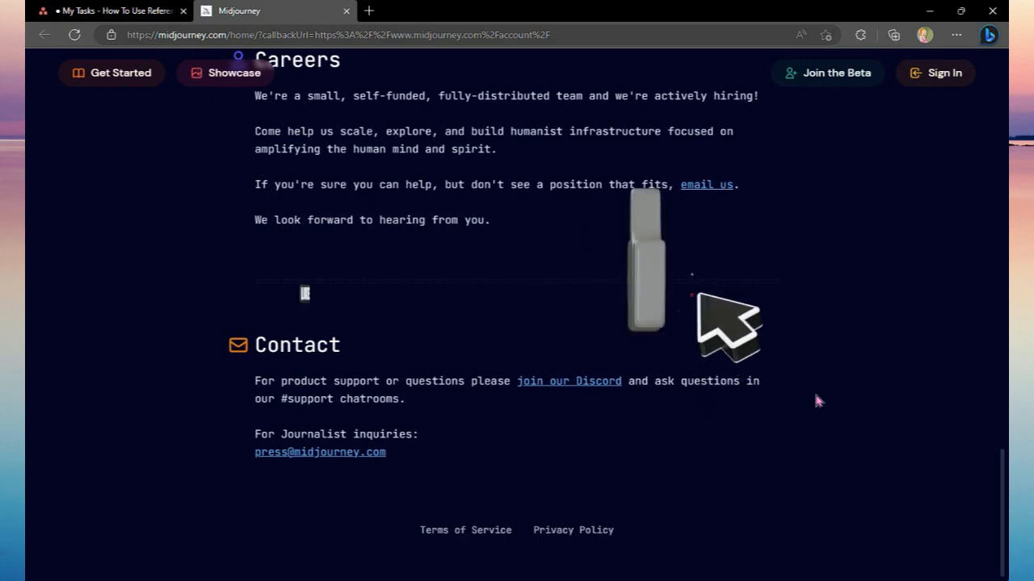
scroll(818, 401, "up", 7)
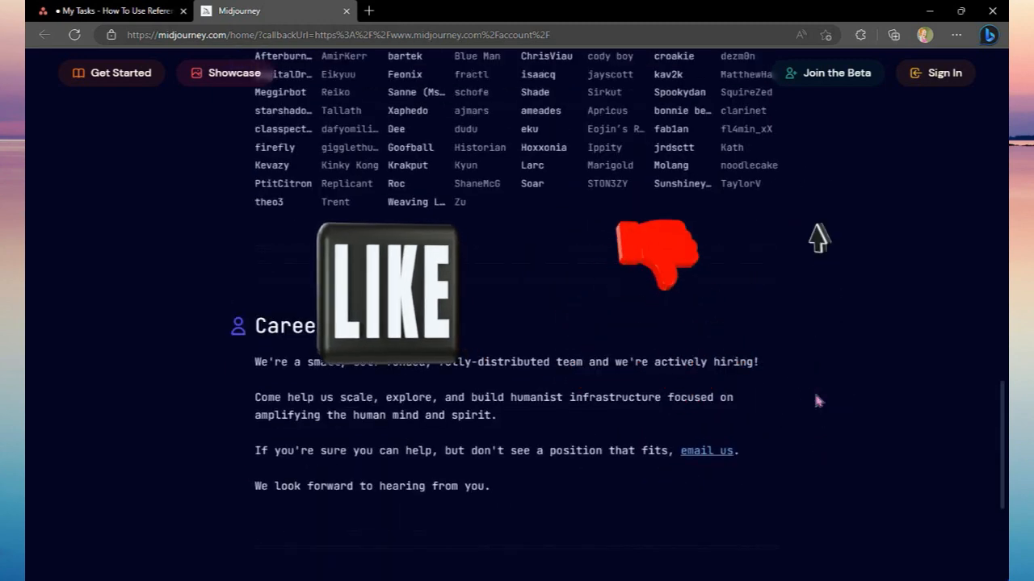
scroll(815, 397, "up", 10)
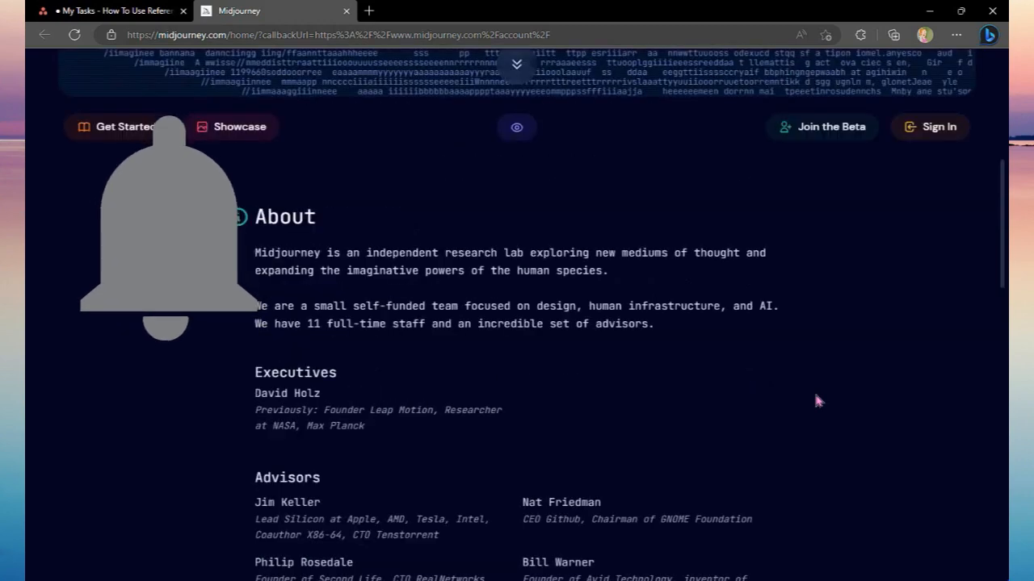